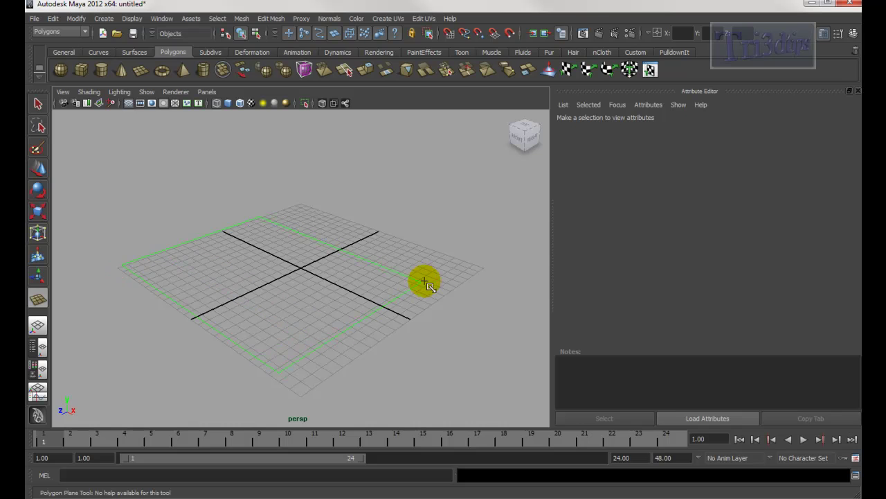
Assign a new Blinn material to the polygon plane
{"action": "left_click_drag", "start_coordinate": [288, 232], "coordinate": [373, 247], "text": "alt"}
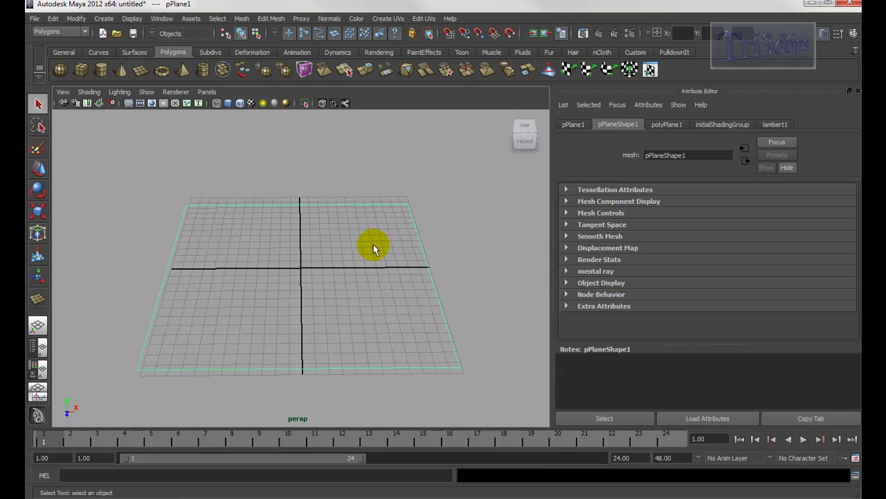
{"action": "left_click", "coordinate": [410, 267]}
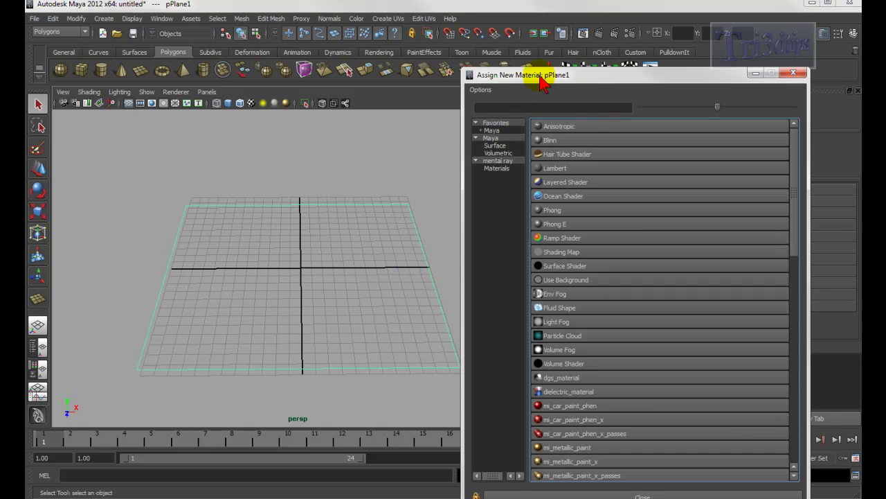
{"action": "left_click", "coordinate": [549, 140]}
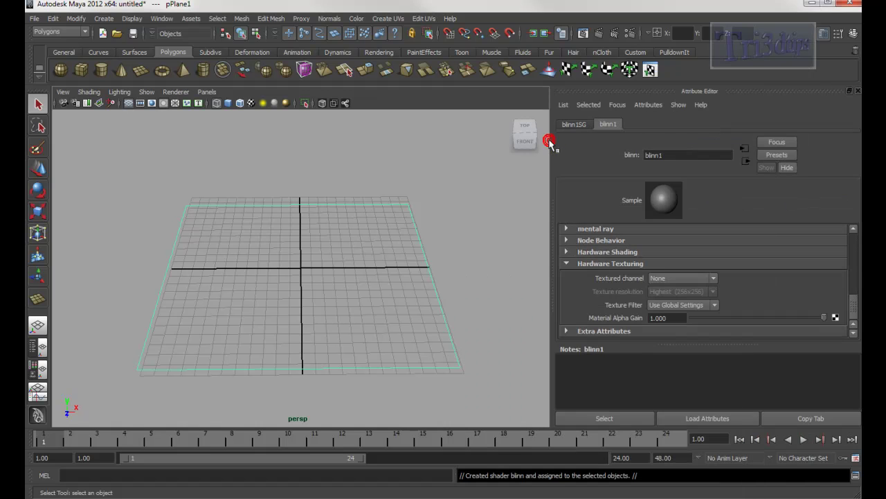
Map a File texture to the Blinn material's color and load the image "omega_supreme for skype.jpg"
{"action": "left_click_drag", "start_coordinate": [857, 317], "coordinate": [855, 233]}
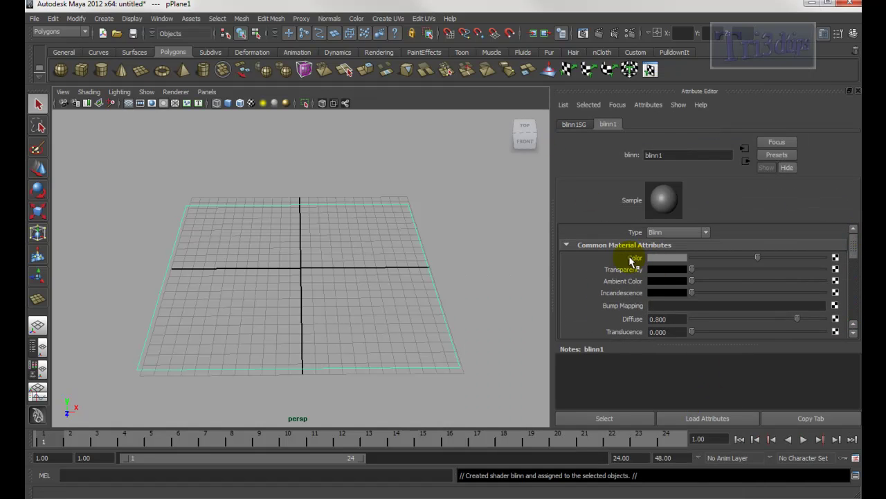
{"action": "left_click", "coordinate": [836, 259]}
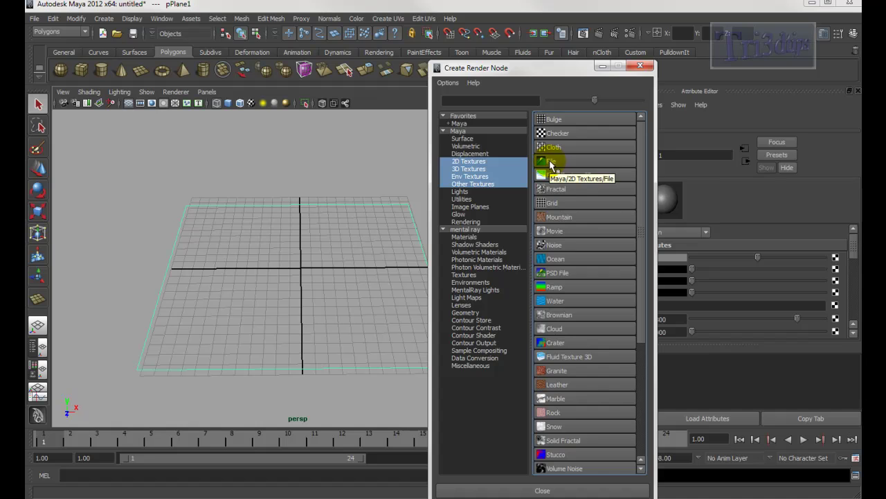
{"action": "left_click", "coordinate": [552, 163]}
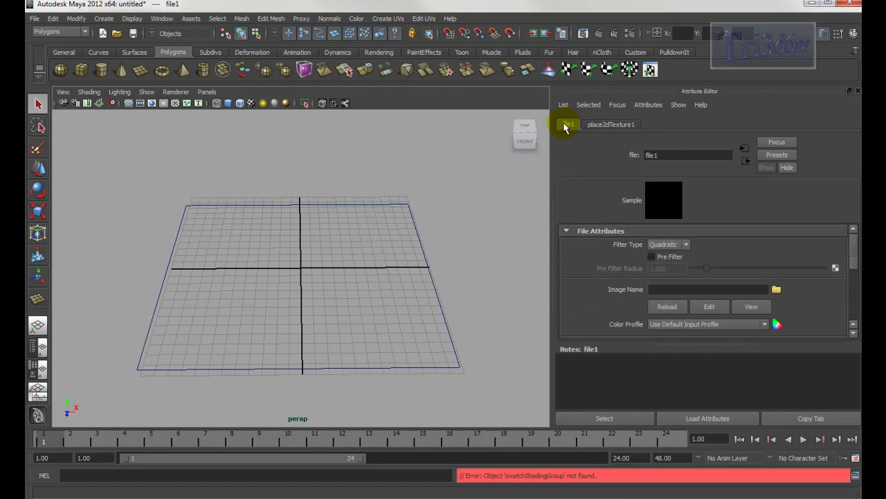
{"action": "left_click", "coordinate": [776, 291]}
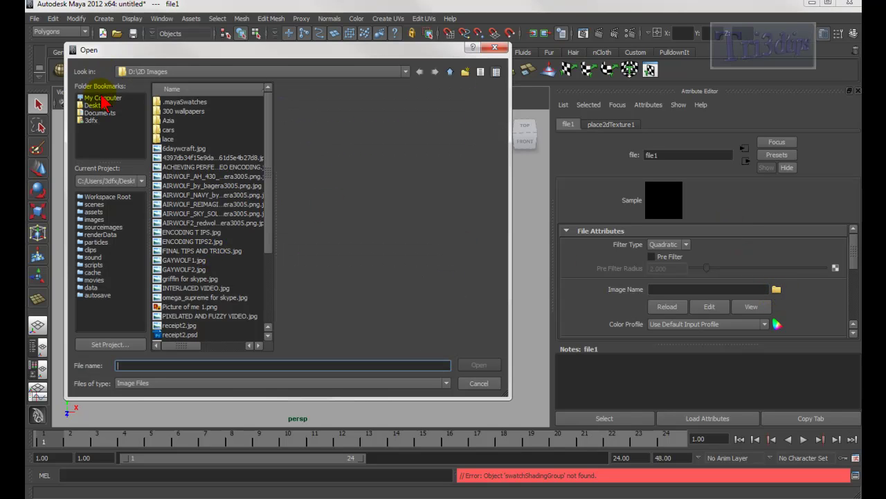
{"action": "left_click", "coordinate": [196, 297]}
{"action": "left_click", "coordinate": [474, 365]}
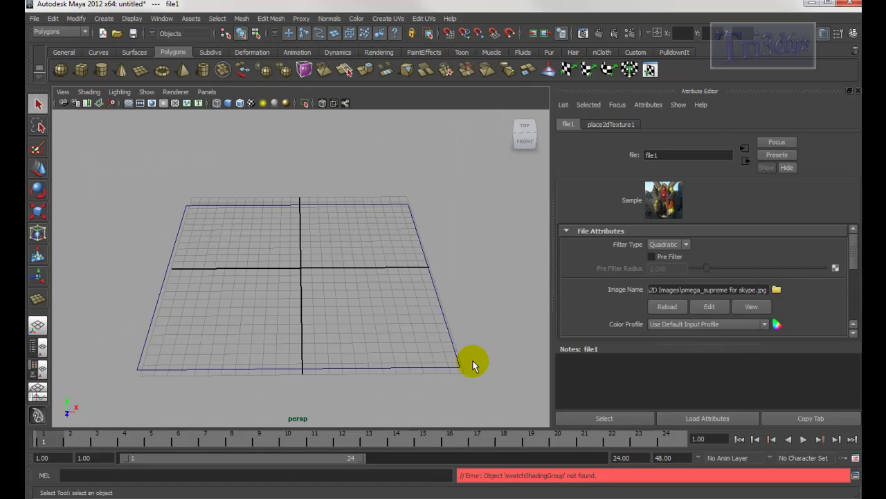
Display the texture on the plane in the perspective view and hide the grid
{"action": "left_click", "coordinate": [437, 255]}
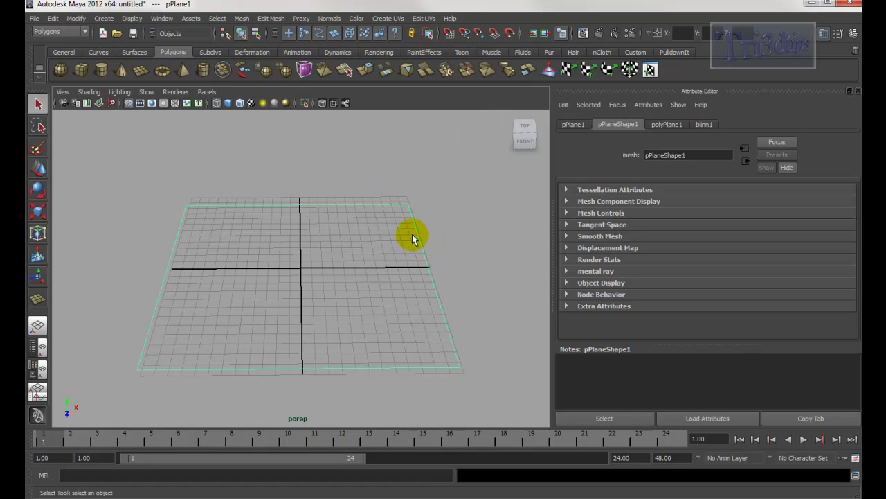
{"action": "key", "text": "6"}
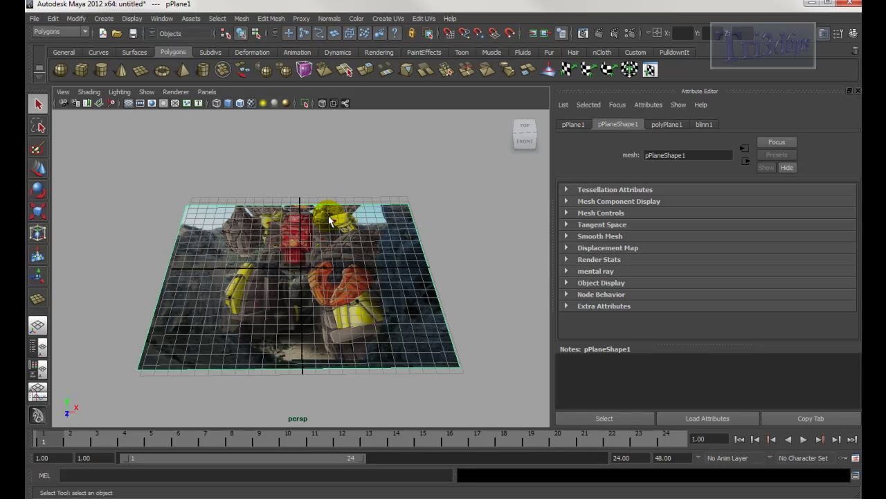
{"action": "left_click", "coordinate": [129, 104]}
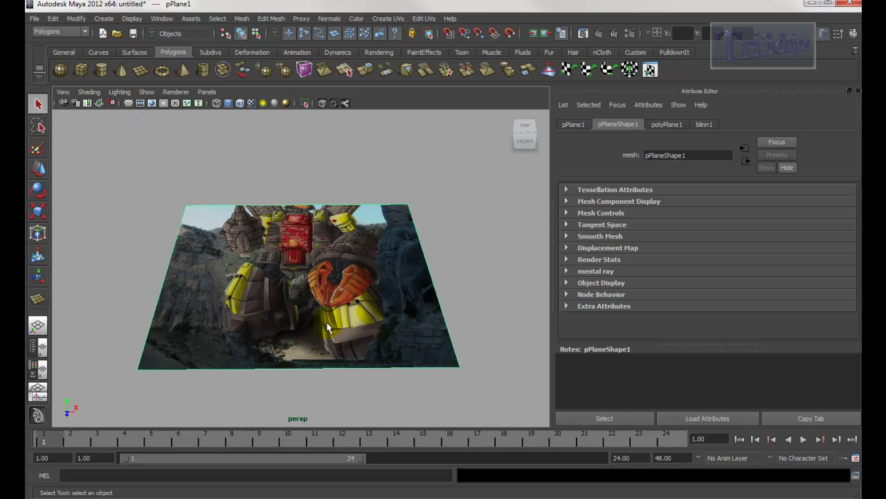
Add a Hypershade shortcut to the Custom shelf
{"action": "left_click", "coordinate": [634, 54]}
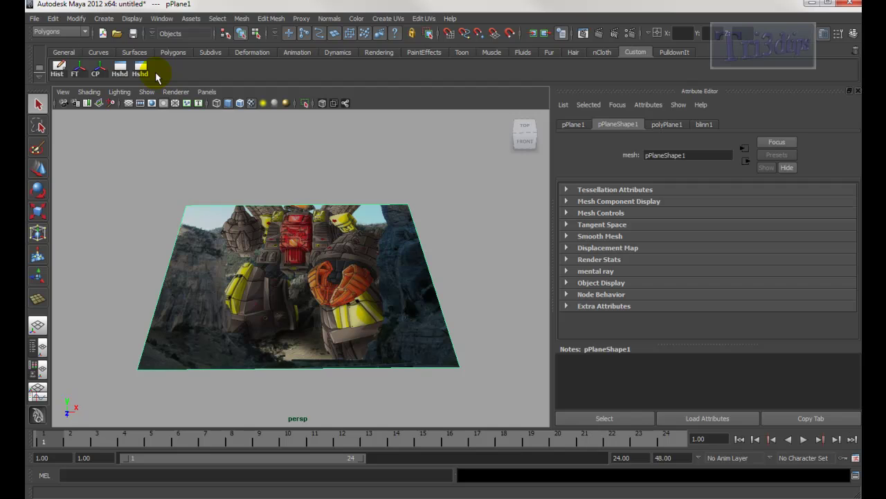
{"action": "left_click", "coordinate": [163, 19]}
{"action": "mouse_move", "coordinate": [198, 48]}
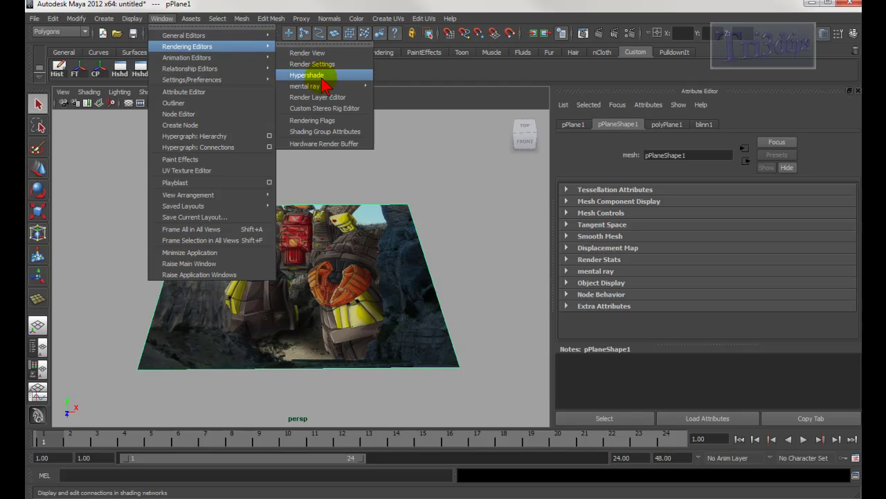
{"action": "left_click", "coordinate": [421, 67]}
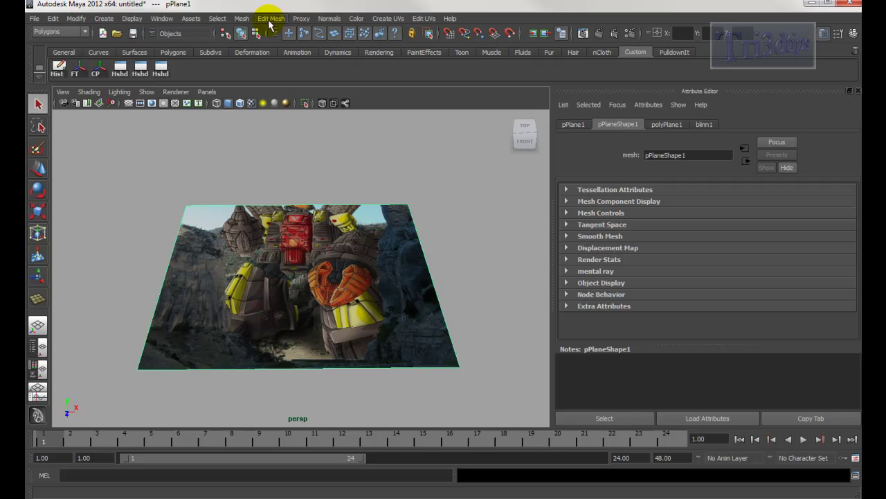
Open Hypershade and graph the input and output connections of the blinn1 material
{"action": "left_click", "coordinate": [159, 72]}
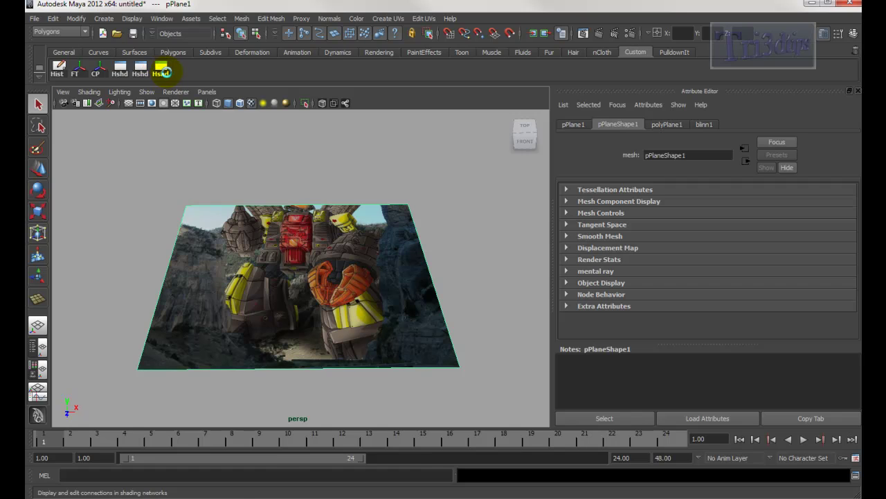
{"action": "left_click_drag", "start_coordinate": [294, 440], "coordinate": [435, 64]}
{"action": "left_click", "coordinate": [220, 131]}
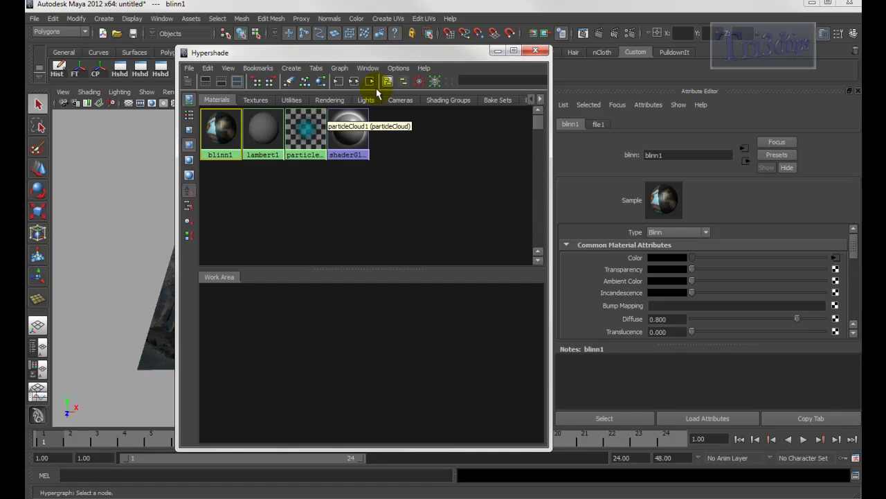
{"action": "left_click", "coordinate": [354, 82]}
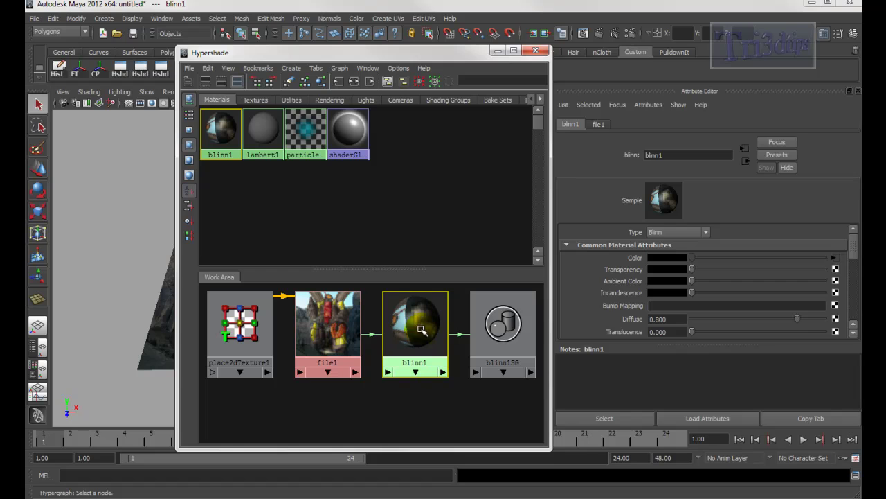
Move the blinn1 and blinn1SG nodes away from file1 to widen the gap in the shading network
{"action": "left_click_drag", "start_coordinate": [740, 57], "coordinate": [741, 55]}
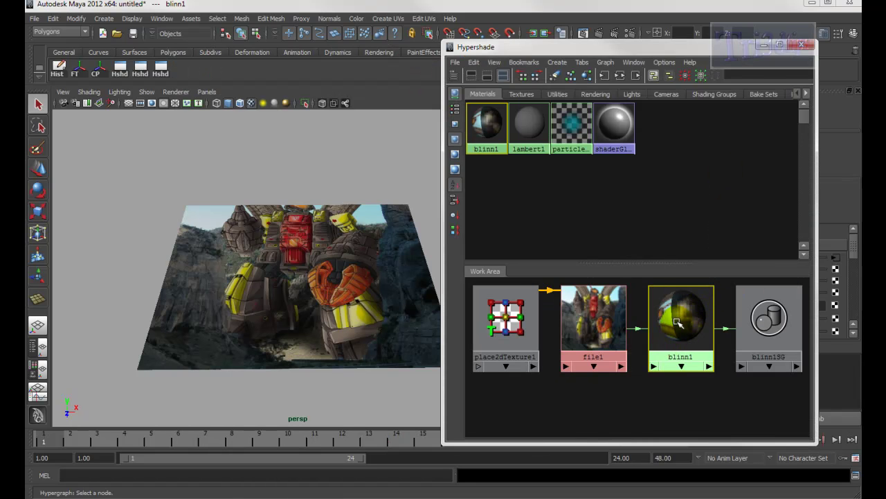
{"action": "left_click_drag", "start_coordinate": [682, 323], "coordinate": [686, 356]}
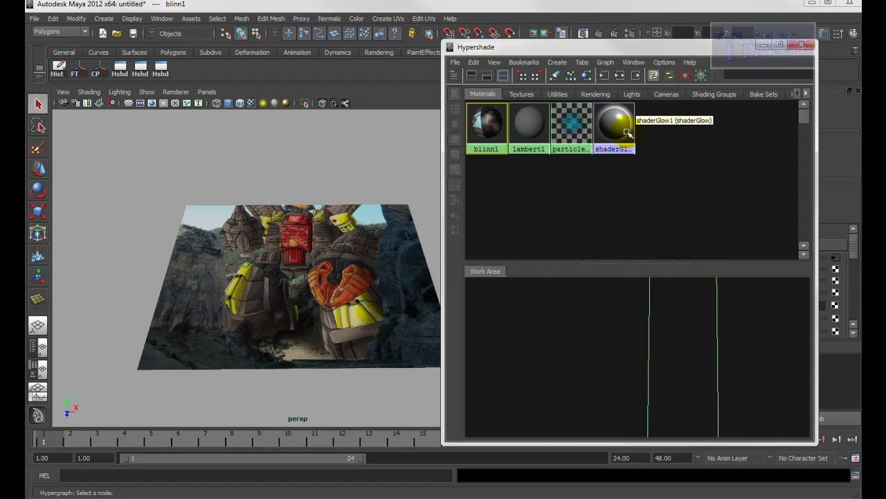
{"action": "left_click", "coordinate": [572, 78]}
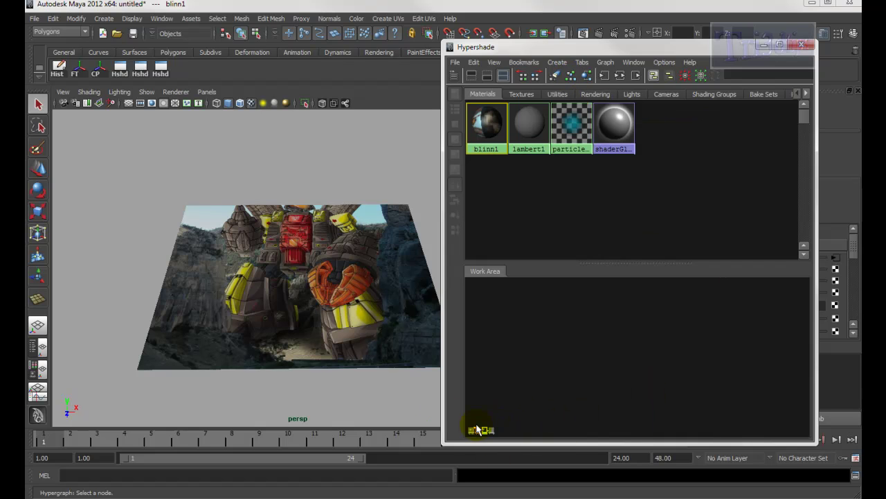
{"action": "key", "text": "a"}
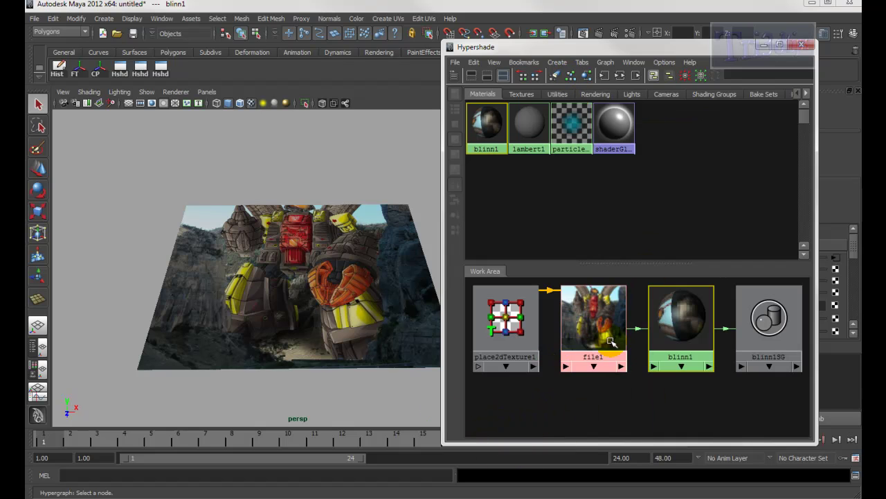
{"action": "mouse_move", "coordinate": [655, 388]}
{"action": "middle_mouse_down", "text": "alt"}
{"action": "mouse_move", "coordinate": [661, 410]}
{"action": "mouse_move", "coordinate": [655, 392]}
{"action": "middle_mouse_up", "text": "alt"}
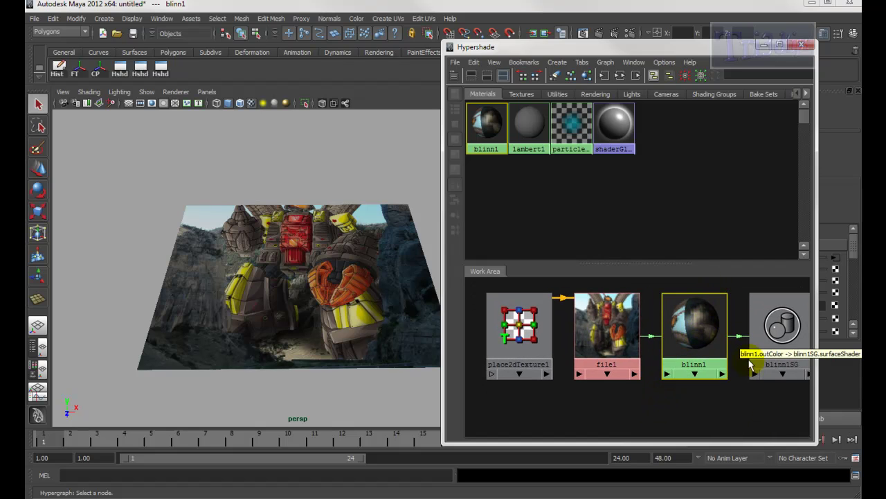
{"action": "left_click", "coordinate": [688, 335]}
{"action": "left_click_drag", "start_coordinate": [688, 335], "coordinate": [748, 335]}
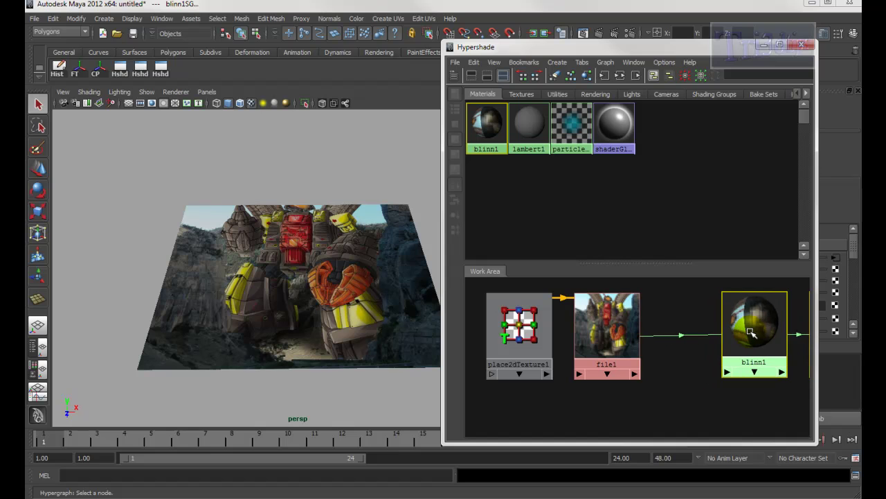
{"action": "right_click_drag", "start_coordinate": [694, 379], "coordinate": [610, 319], "text": "alt"}
Search the node list for "blend" and create a Blend Colors node
{"action": "left_click", "coordinate": [455, 78]}
{"action": "left_click", "coordinate": [454, 78]}
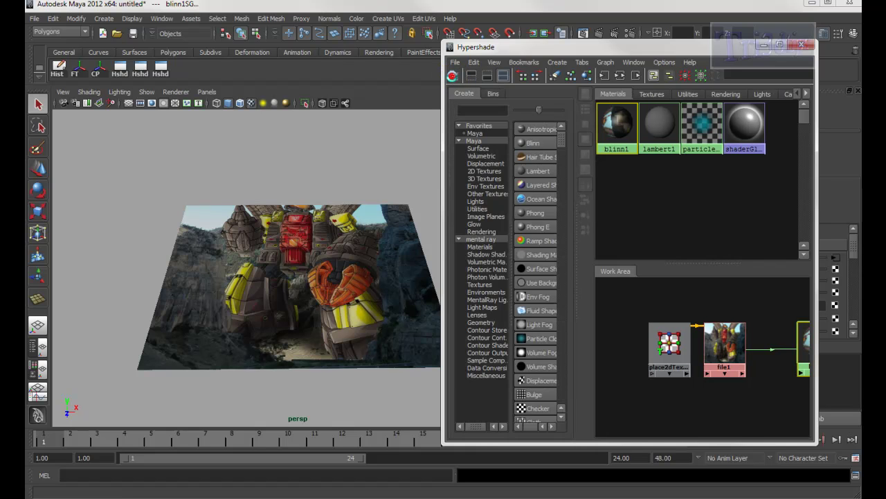
{"action": "left_click", "coordinate": [486, 110]}
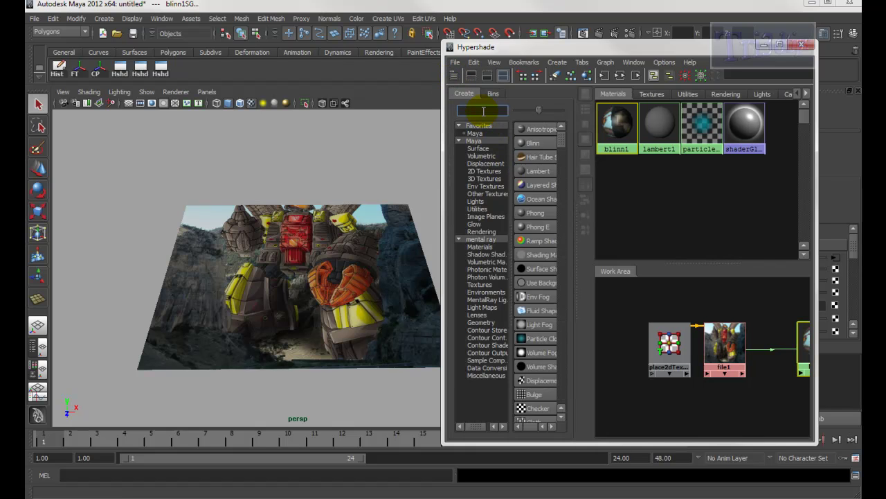
{"action": "type", "text": "blend"}
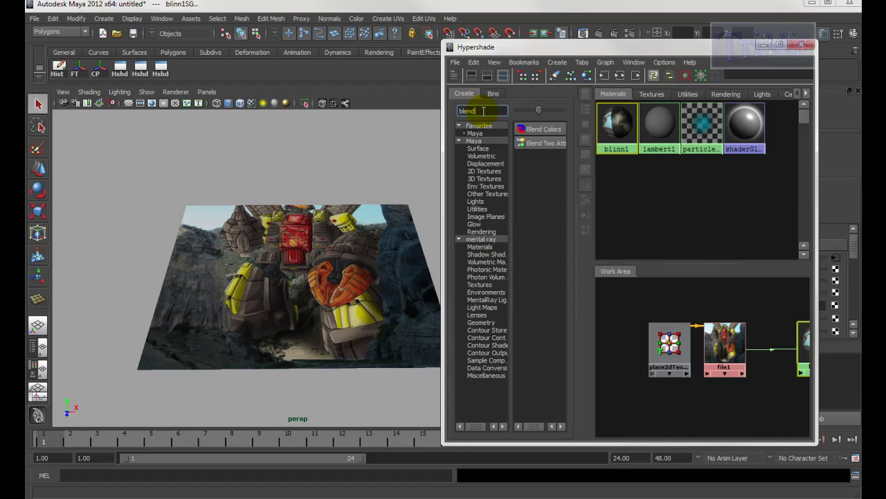
{"action": "left_click", "coordinate": [537, 130]}
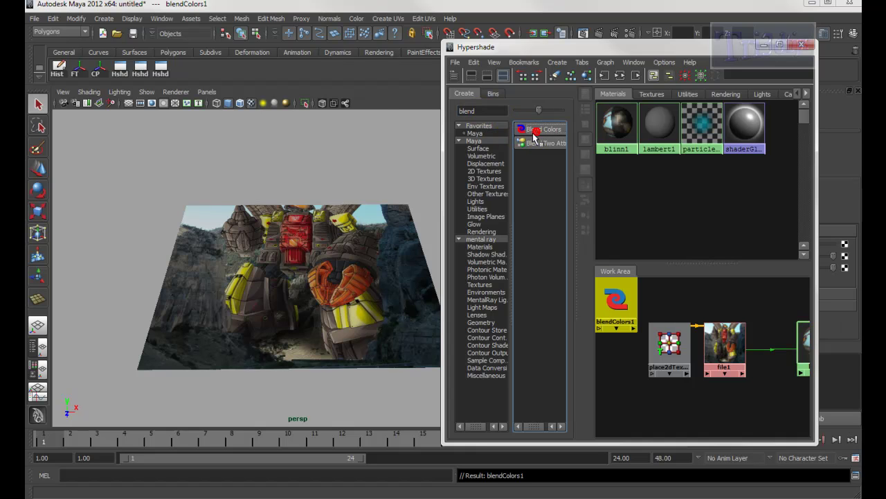
Search the node list for "lumi", create a Luminance node and hide the node creation list
{"action": "double_click", "coordinate": [484, 110]}
{"action": "type", "text": "lumi"}
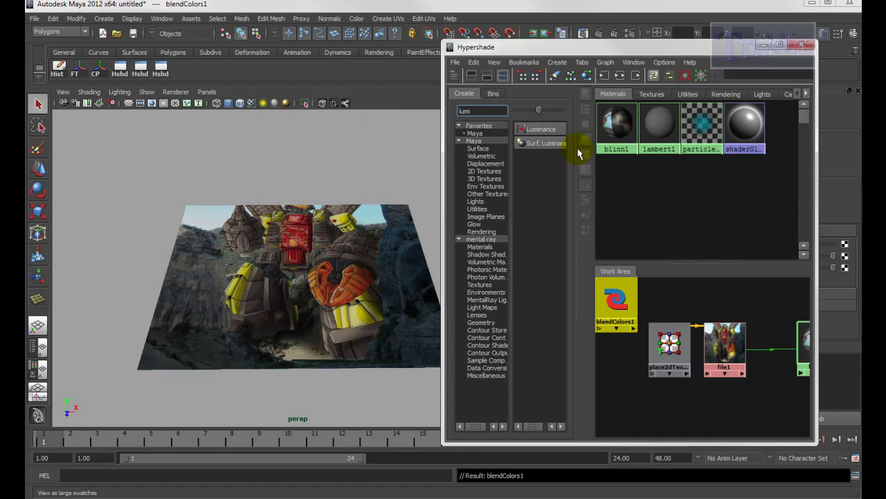
{"action": "left_click", "coordinate": [545, 131]}
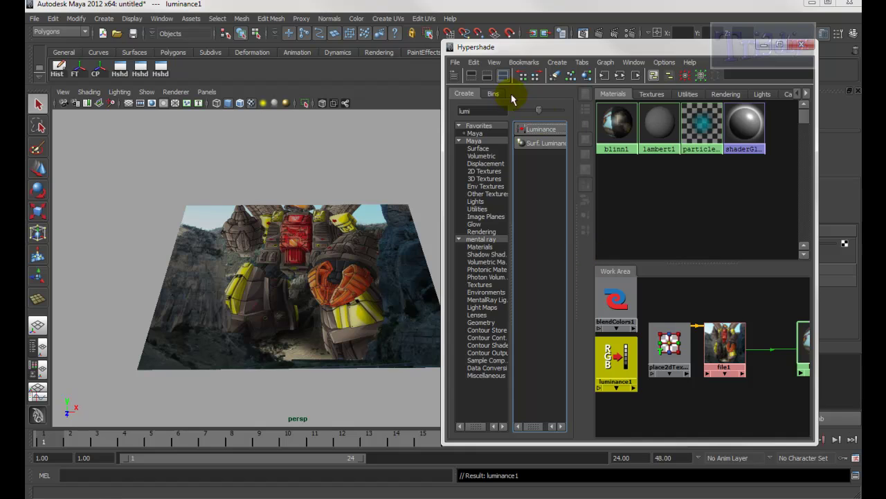
{"action": "left_click", "coordinate": [454, 75]}
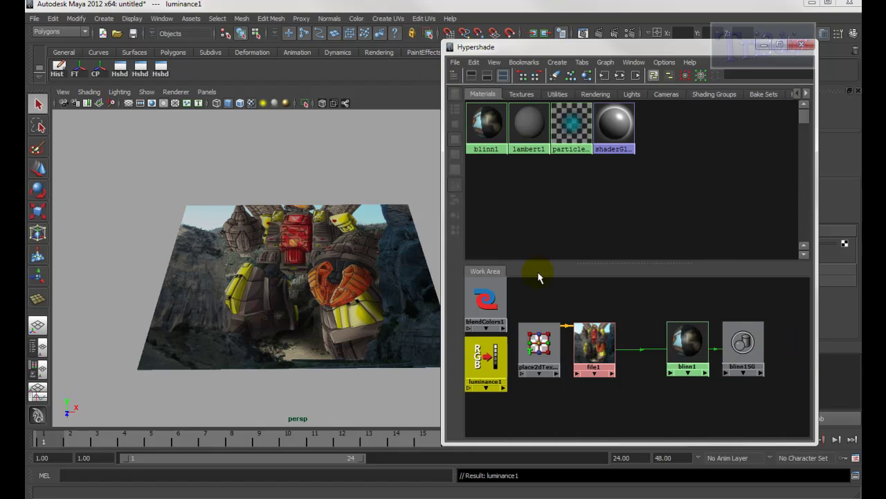
Show only the work area and place blendColors1 above and luminance1 below the connection between file1 and blinn1
{"action": "middle_click_drag", "start_coordinate": [602, 306], "coordinate": [681, 319], "text": "alt"}
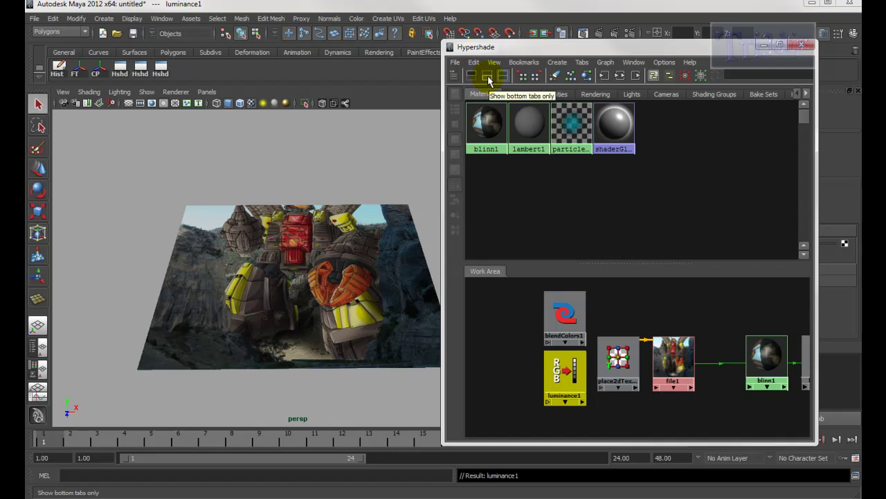
{"action": "left_click", "coordinate": [488, 78]}
{"action": "middle_click_drag", "start_coordinate": [526, 214], "coordinate": [526, 328], "text": "alt"}
{"action": "left_click", "coordinate": [607, 198]}
{"action": "left_click", "coordinate": [568, 230]}
{"action": "left_click_drag", "start_coordinate": [568, 231], "coordinate": [723, 207]}
{"action": "left_click", "coordinate": [560, 295]}
{"action": "left_click_drag", "start_coordinate": [559, 294], "coordinate": [713, 344]}
{"action": "middle_click_drag", "start_coordinate": [602, 200], "coordinate": [516, 200], "text": "alt"}
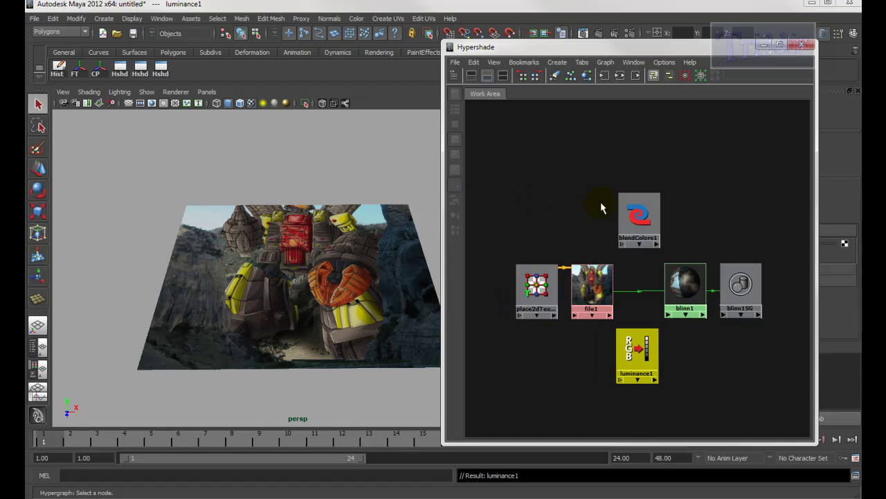
Delete the connection from file1 to the blinn1 color in the shading network
{"action": "left_click_drag", "start_coordinate": [651, 47], "coordinate": [399, 54]}
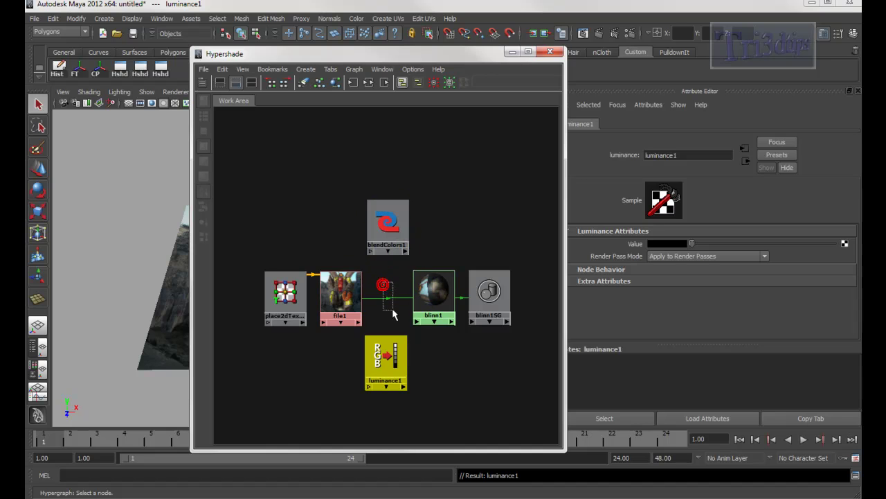
{"action": "left_click_drag", "start_coordinate": [392, 313], "coordinate": [381, 289]}
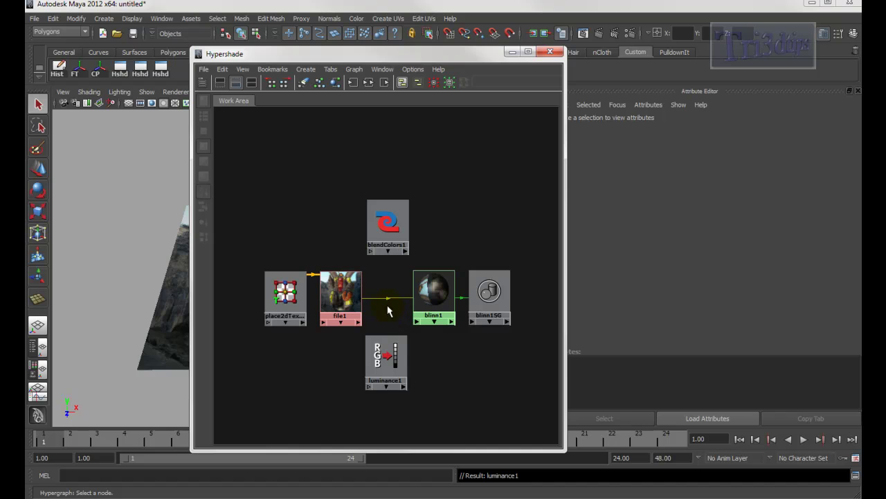
{"action": "key", "text": "Delete"}
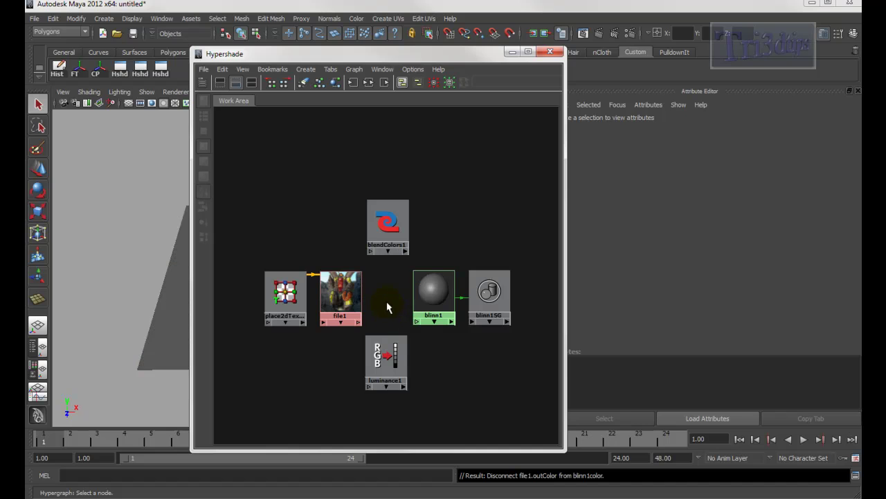
Connect file1's outColor to color1 of blendColors1 and to the value of luminance1
{"action": "left_click", "coordinate": [390, 224]}
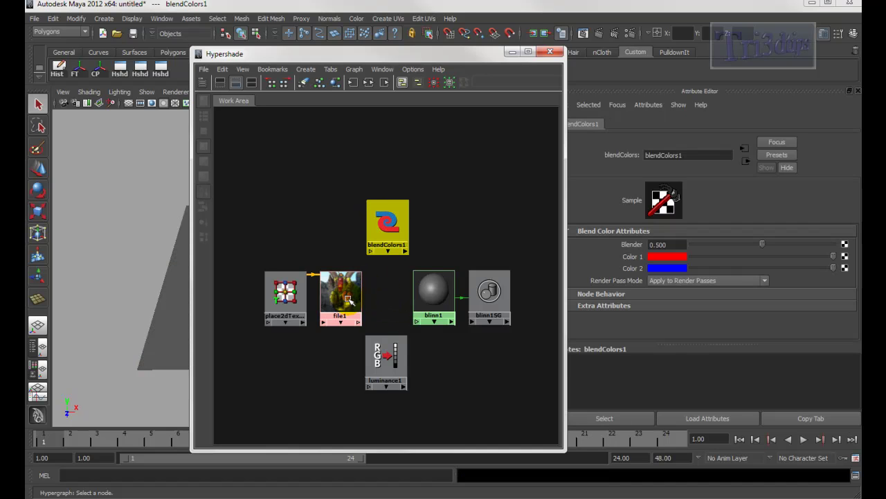
{"action": "middle_click_drag", "start_coordinate": [348, 295], "coordinate": [625, 258]}
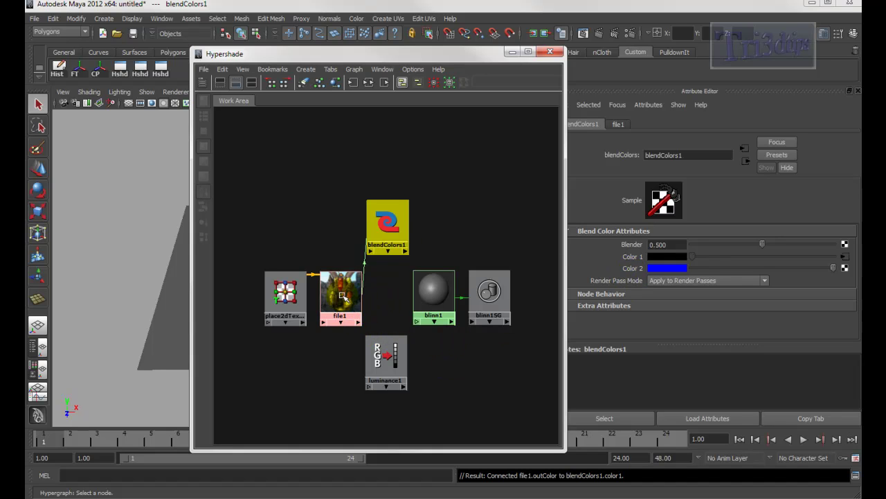
{"action": "left_click", "coordinate": [387, 357]}
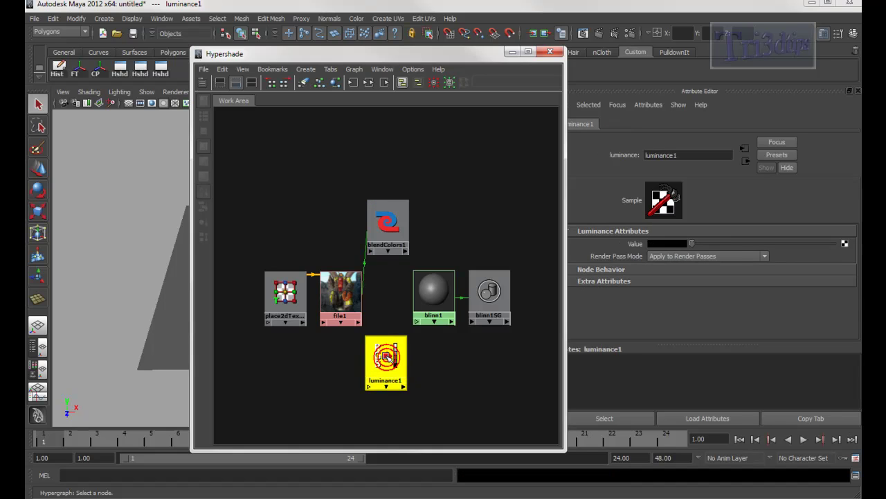
{"action": "middle_click_drag", "start_coordinate": [341, 293], "coordinate": [632, 251]}
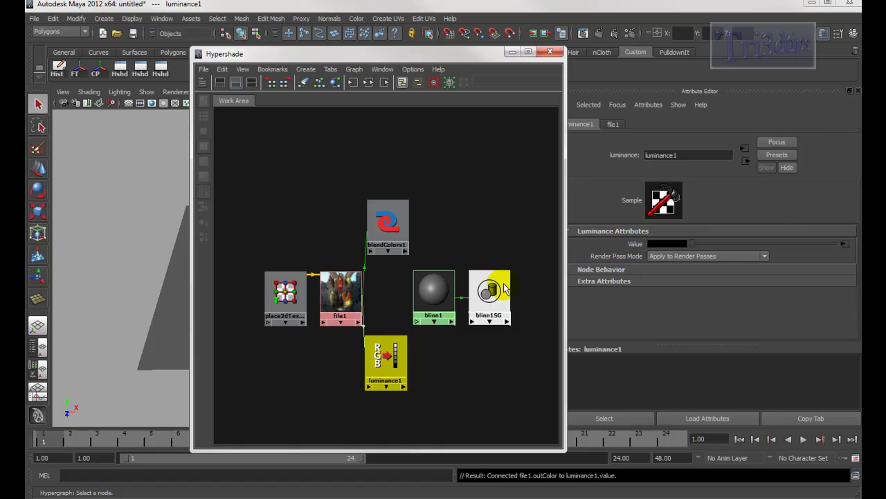
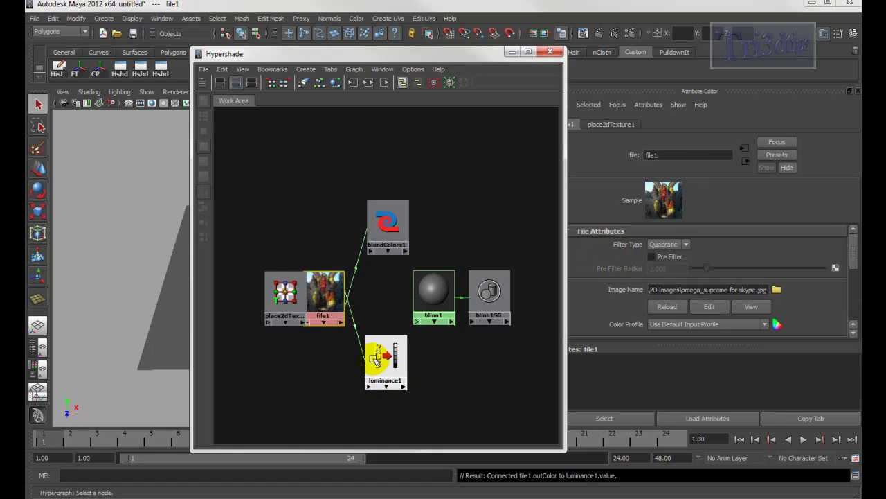
Space out the nodes by moving blinn1 and blinn1SG farther from file1 and lowering blendColors1 between them
{"action": "left_click_drag", "start_coordinate": [449, 254], "coordinate": [520, 334]}
{"action": "left_click_drag", "start_coordinate": [496, 301], "coordinate": [521, 300]}
{"action": "left_click_drag", "start_coordinate": [390, 235], "coordinate": [403, 283]}
Connect luminance1's outValue to color2R, color2G and color2B of blendColors1, then close the Connection Editor
{"action": "middle_click_drag", "start_coordinate": [386, 356], "coordinate": [416, 269]}
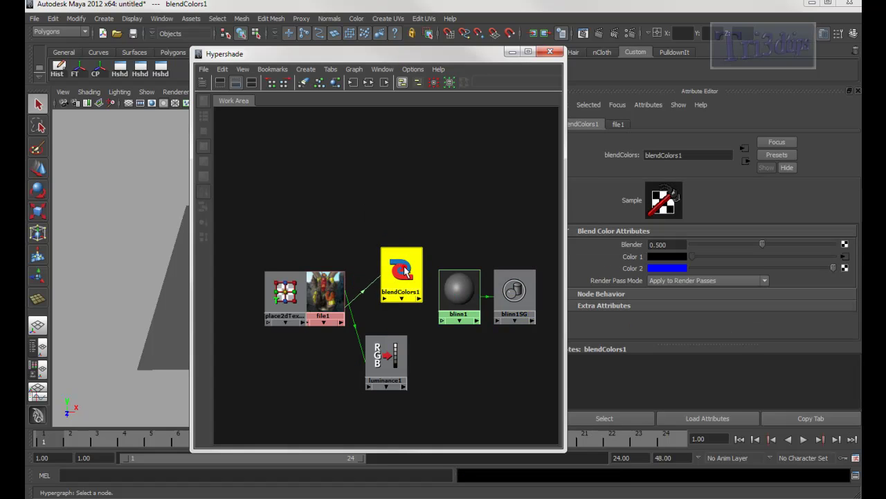
{"action": "left_click", "coordinate": [381, 355]}
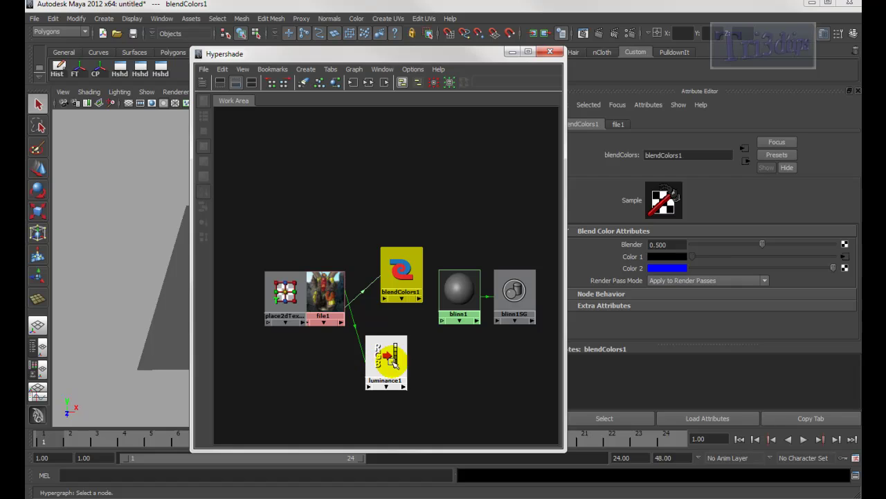
{"action": "left_click", "coordinate": [374, 332]}
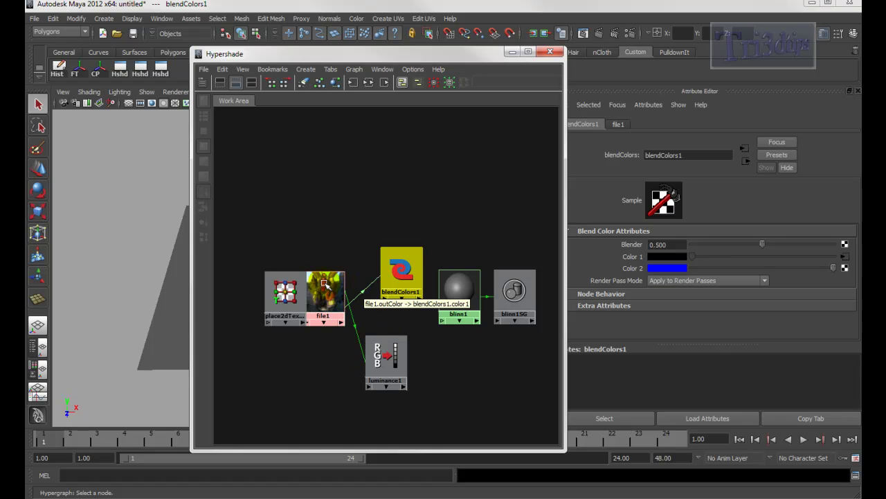
{"action": "left_click", "coordinate": [383, 353]}
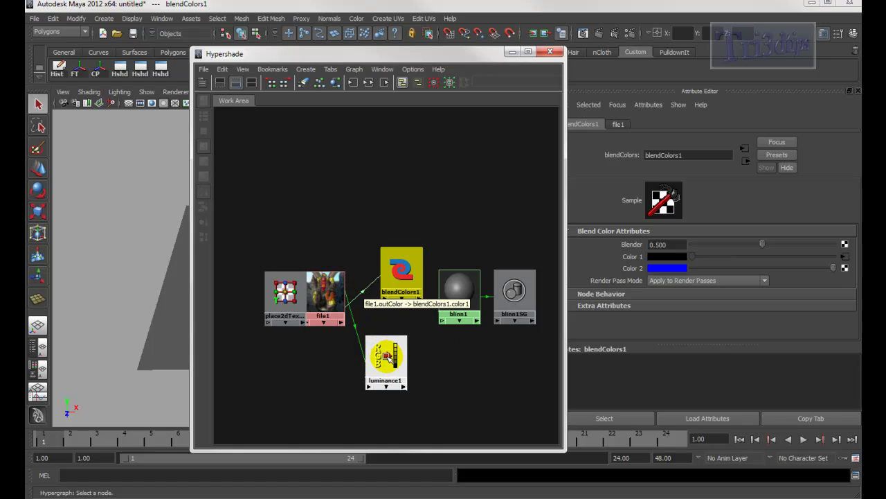
{"action": "left_click", "coordinate": [545, 303]}
{"action": "middle_click_drag", "start_coordinate": [549, 306], "coordinate": [628, 275]}
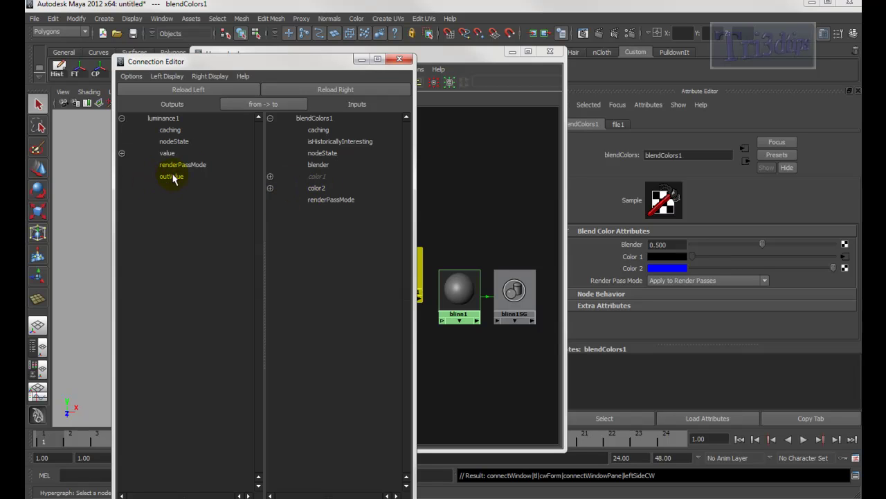
{"action": "left_click", "coordinate": [270, 189]}
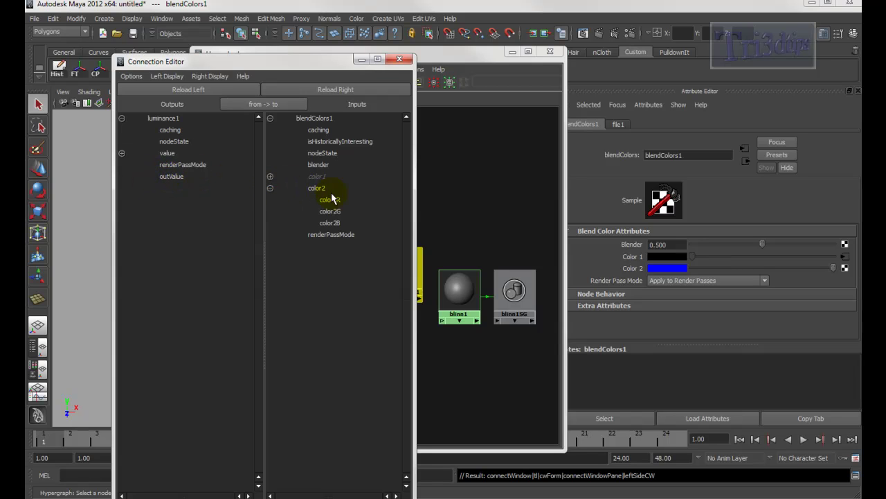
{"action": "left_click", "coordinate": [167, 176]}
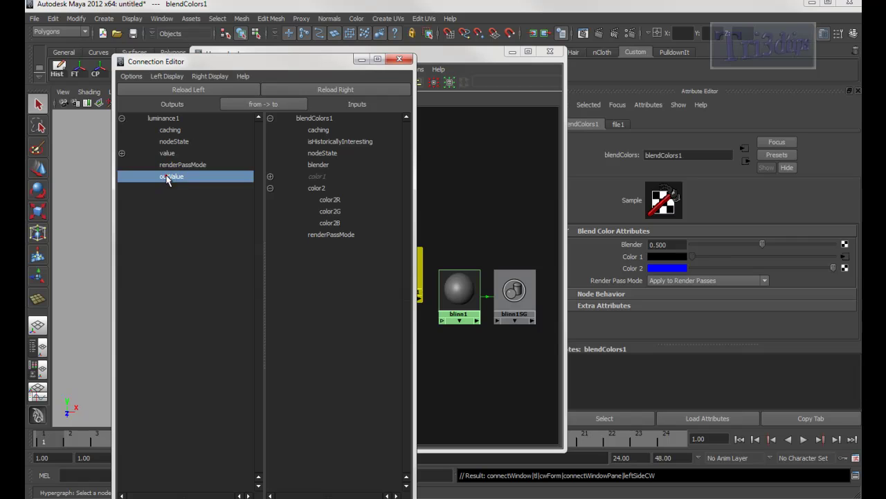
{"action": "left_click", "coordinate": [340, 200]}
{"action": "left_click", "coordinate": [344, 211]}
{"action": "left_click", "coordinate": [342, 224]}
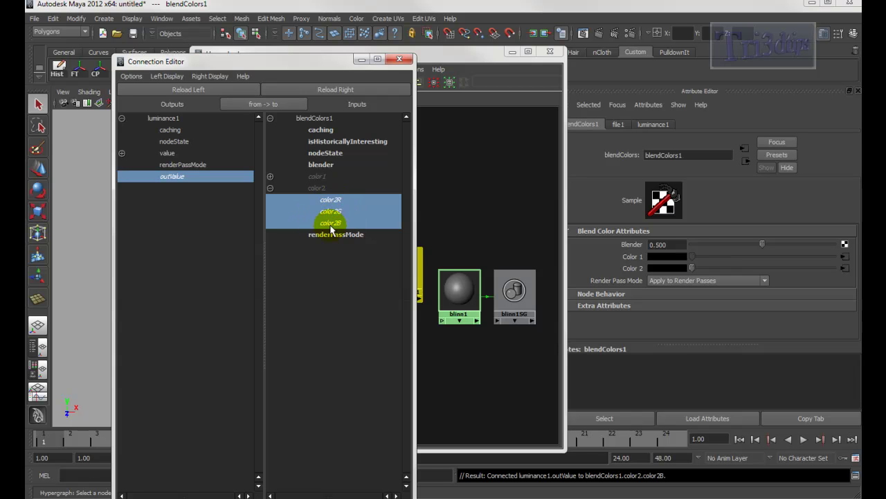
{"action": "left_click", "coordinate": [400, 60]}
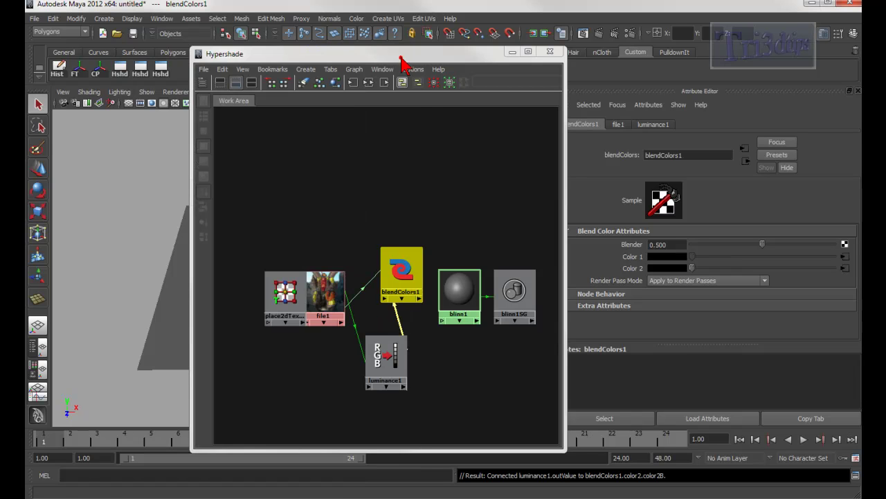
Rearrange place2dTexture, file1, luminance1 and blendColors1 so they stand clear of blinn1 with their connections readable
{"action": "left_click_drag", "start_coordinate": [388, 370], "coordinate": [363, 367]}
{"action": "left_click_drag", "start_coordinate": [406, 277], "coordinate": [417, 295]}
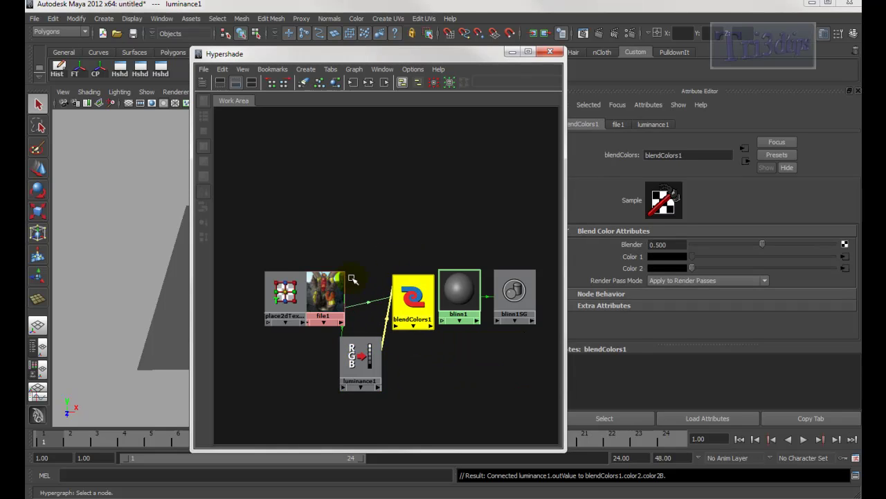
{"action": "left_click_drag", "start_coordinate": [273, 237], "coordinate": [295, 257]}
{"action": "left_click_drag", "start_coordinate": [413, 298], "coordinate": [401, 257]}
{"action": "left_click", "coordinate": [372, 366]}
{"action": "left_click_drag", "start_coordinate": [372, 366], "coordinate": [339, 357]}
{"action": "left_click_drag", "start_coordinate": [396, 261], "coordinate": [374, 265]}
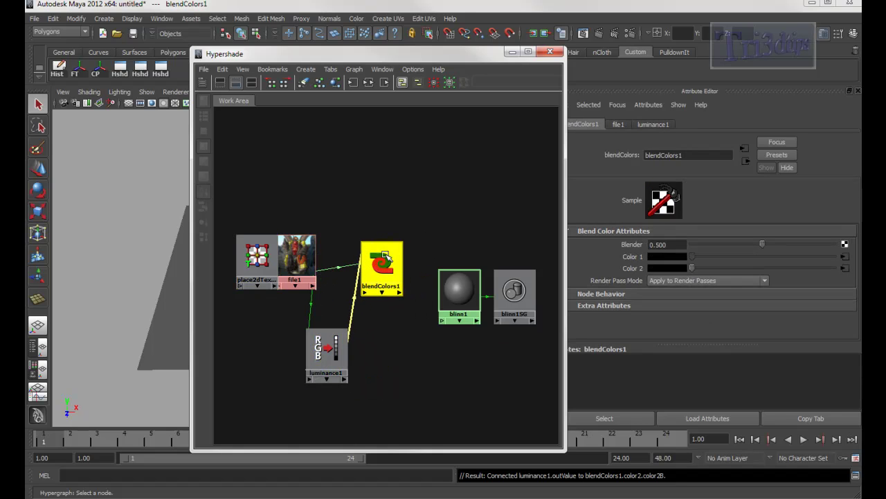
Connect the blendColors1 output to the color of blinn1 and view the plane without the Hypershade in front
{"action": "middle_click_drag", "start_coordinate": [386, 263], "coordinate": [459, 291]}
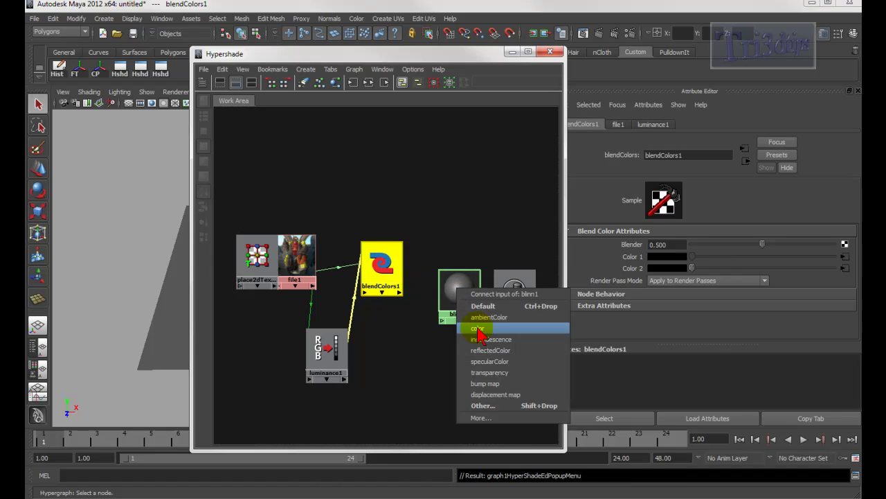
{"action": "left_click", "coordinate": [492, 318]}
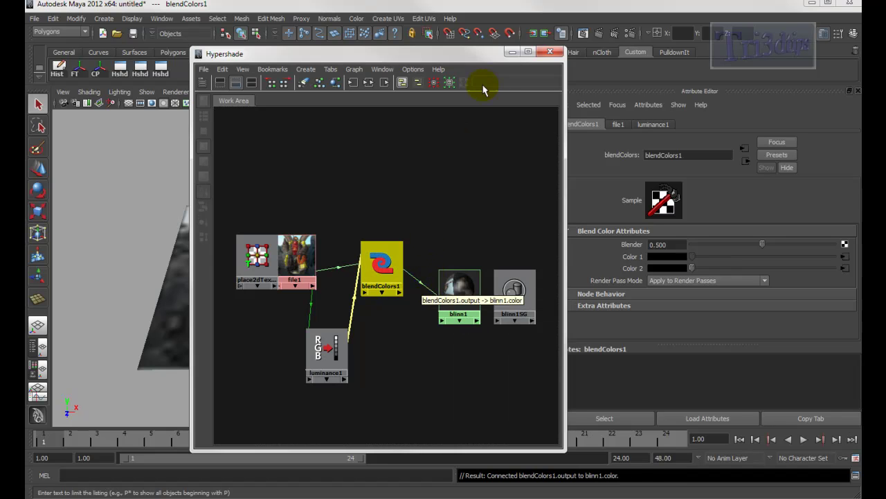
{"action": "left_click", "coordinate": [383, 266]}
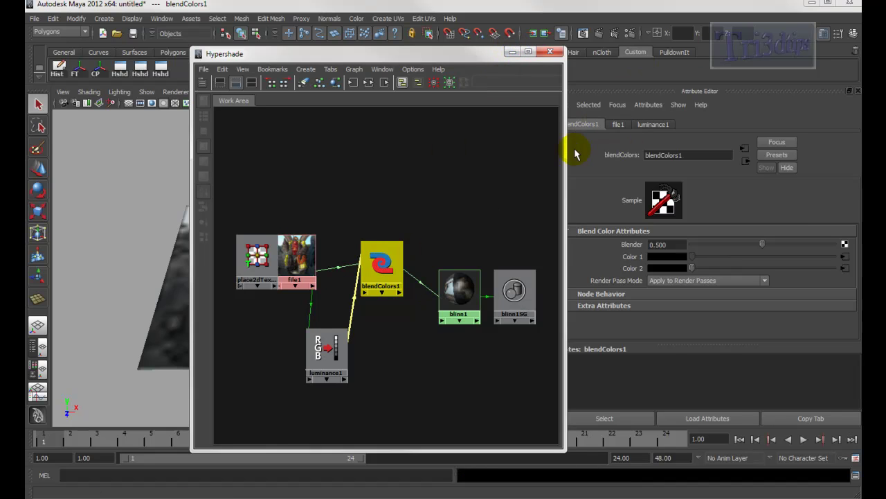
{"action": "left_click", "coordinate": [513, 53]}
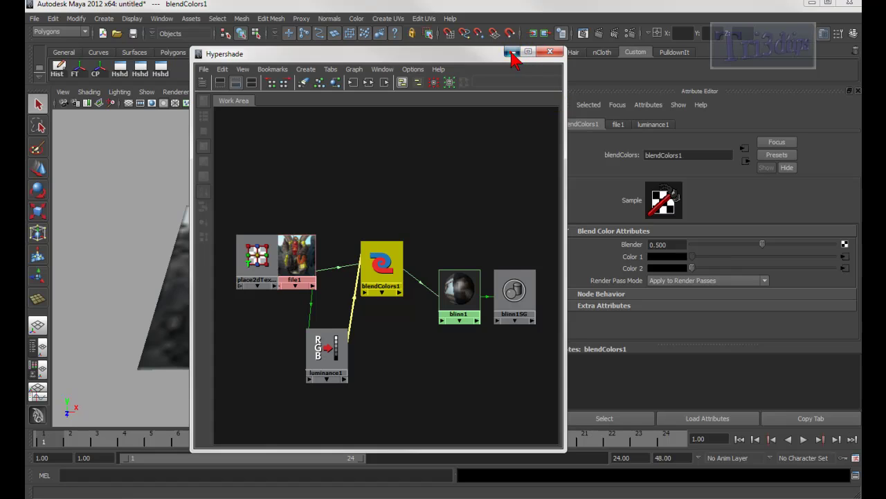
{"action": "left_click_drag", "start_coordinate": [420, 158], "coordinate": [409, 171], "text": "alt"}
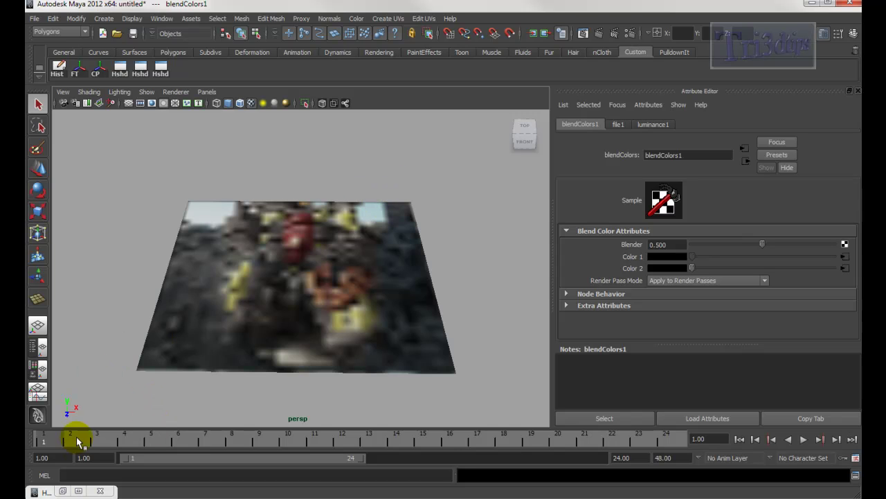
Set blinn1's hardware texturing to the Color channel with texture resolution Highest (256x256), keeping the plane in view
{"action": "left_click", "coordinate": [62, 491]}
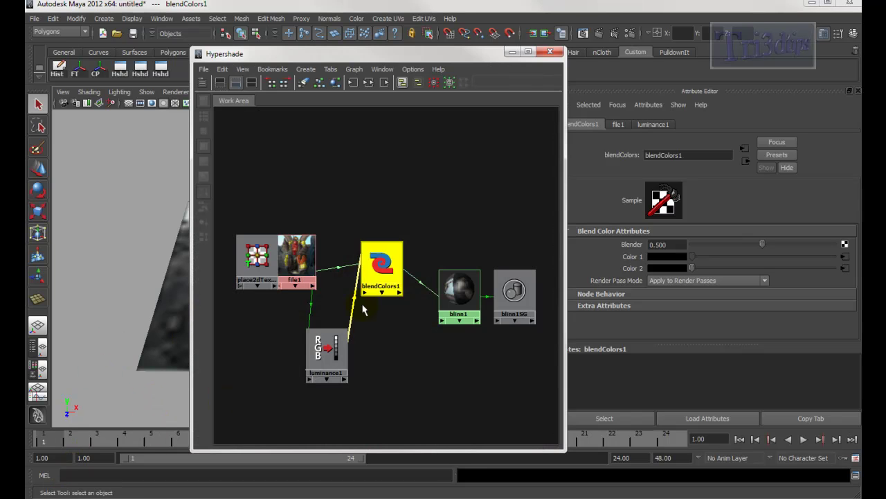
{"action": "left_click", "coordinate": [458, 288]}
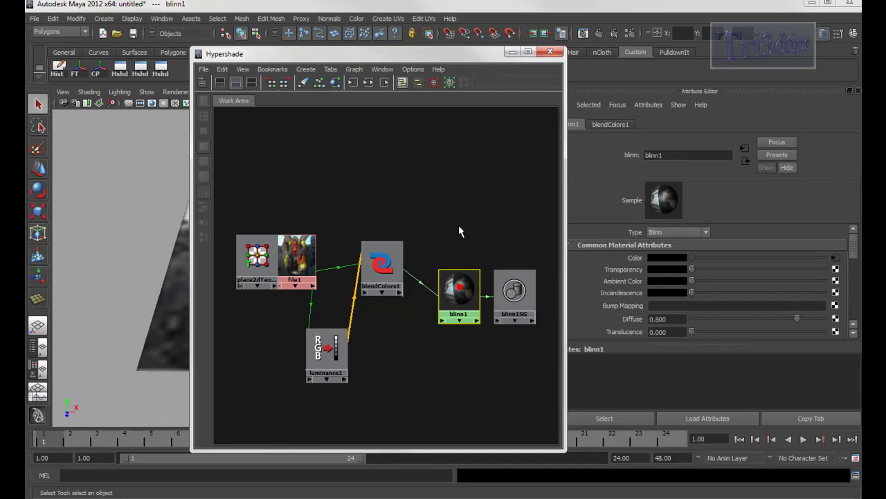
{"action": "left_click_drag", "start_coordinate": [476, 55], "coordinate": [352, 61]}
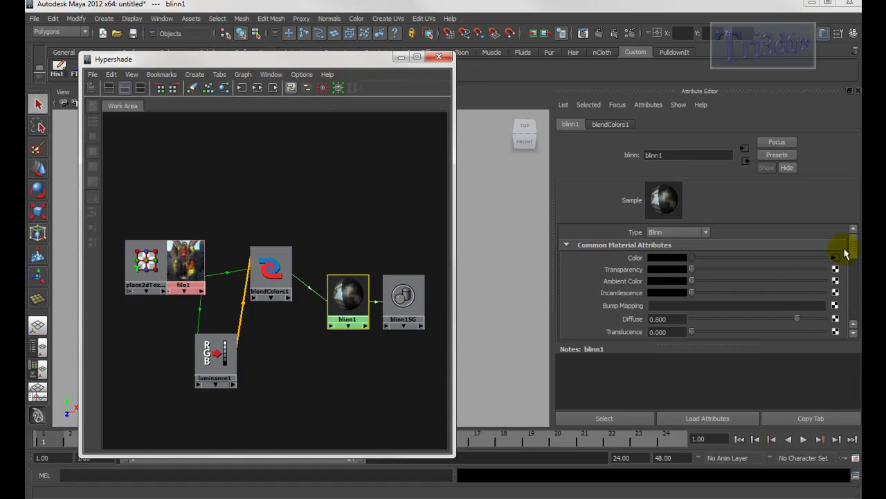
{"action": "left_click_drag", "start_coordinate": [855, 250], "coordinate": [853, 317]}
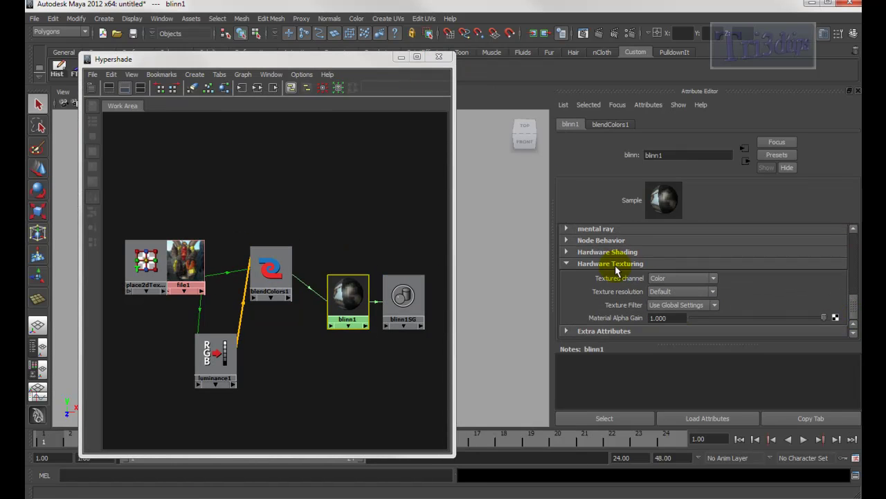
{"action": "left_click", "coordinate": [682, 279]}
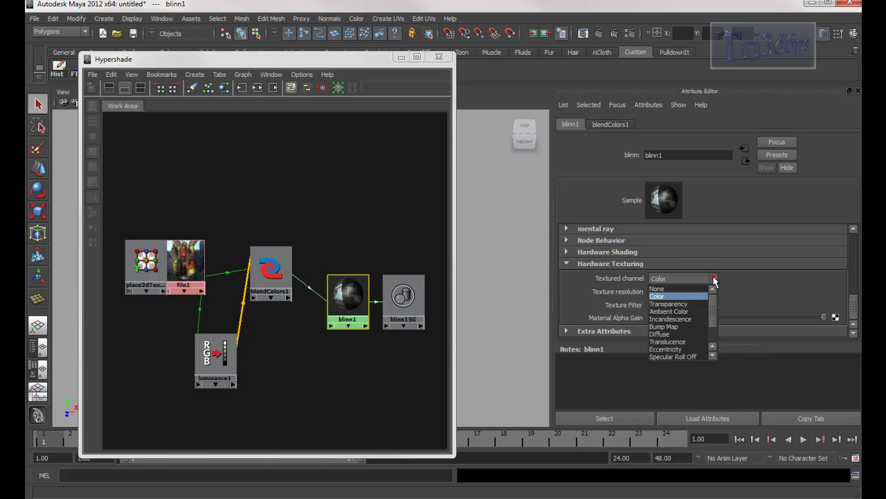
{"action": "left_click", "coordinate": [662, 296]}
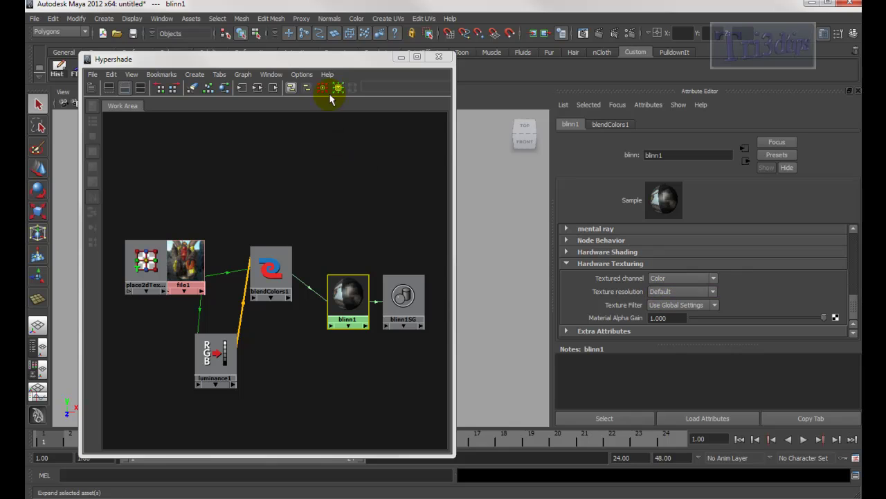
{"action": "left_click_drag", "start_coordinate": [340, 60], "coordinate": [365, 310]}
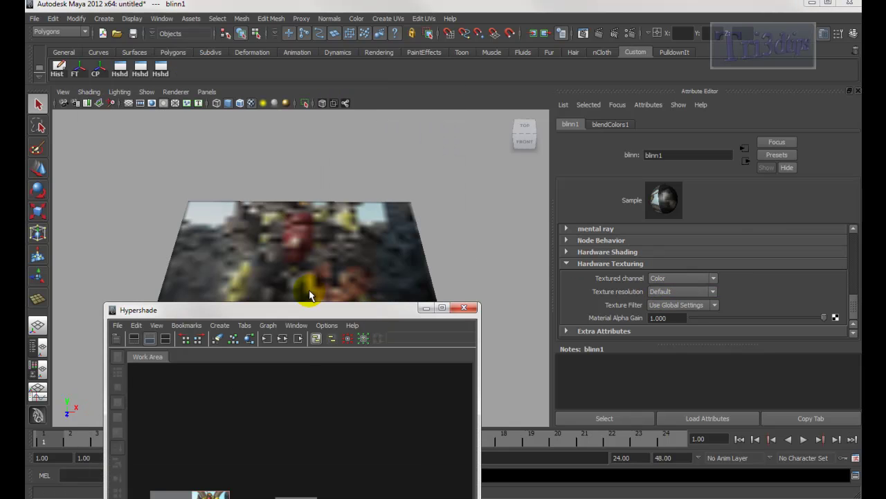
{"action": "left_click", "coordinate": [715, 296]}
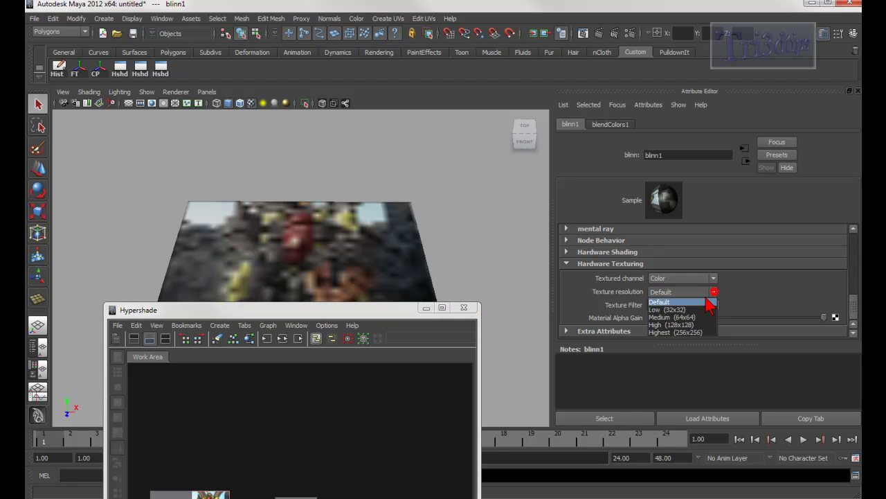
{"action": "left_click", "coordinate": [693, 333]}
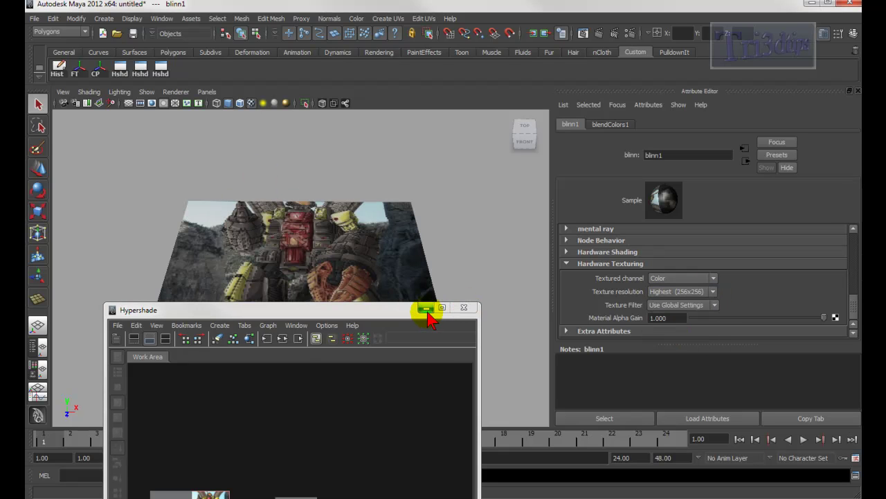
Set the Blender value of blendColors1 to 0.000 and render the plane from the perspective camera
{"action": "left_click", "coordinate": [609, 126]}
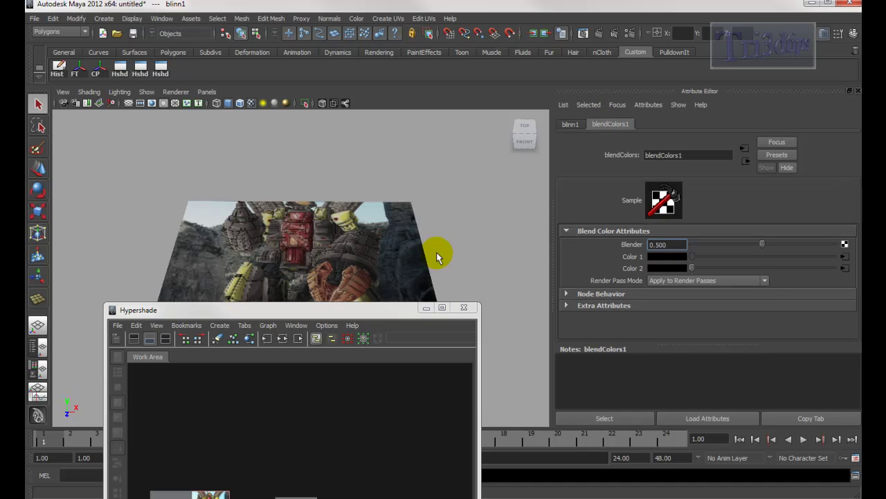
{"action": "left_click_drag", "start_coordinate": [401, 309], "coordinate": [394, 108]}
{"action": "left_click", "coordinate": [287, 317]}
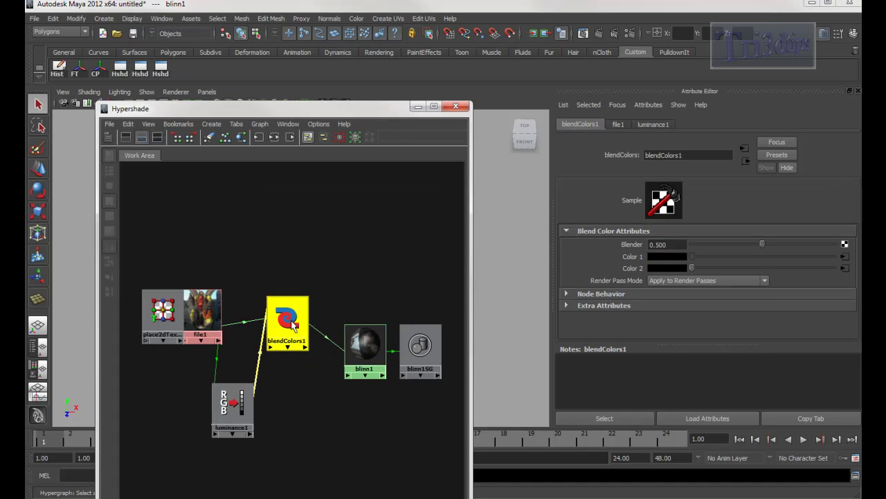
{"action": "left_click", "coordinate": [416, 107]}
{"action": "left_click_drag", "start_coordinate": [758, 242], "coordinate": [627, 265]}
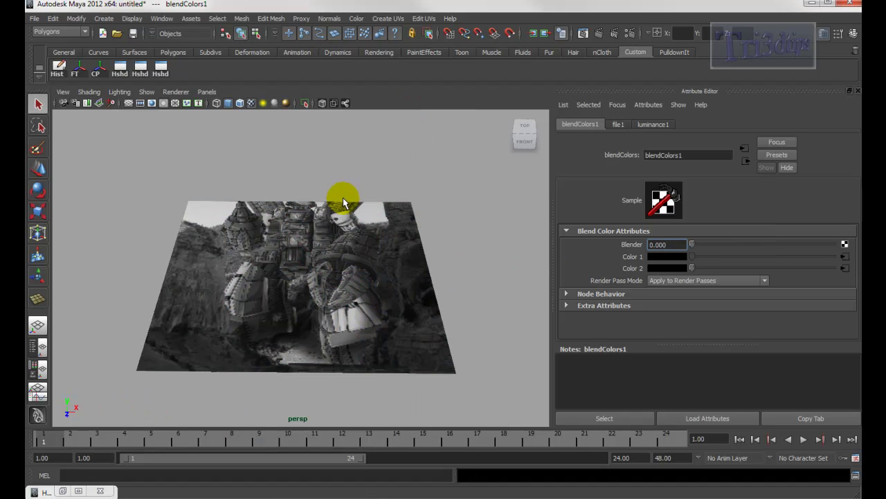
{"action": "mouse_move", "coordinate": [344, 198]}
{"action": "left_mouse_down", "text": "alt"}
{"action": "mouse_move", "coordinate": [349, 227]}
{"action": "mouse_move", "coordinate": [340, 228]}
{"action": "mouse_move", "coordinate": [348, 223]}
{"action": "left_mouse_up", "text": "alt"}
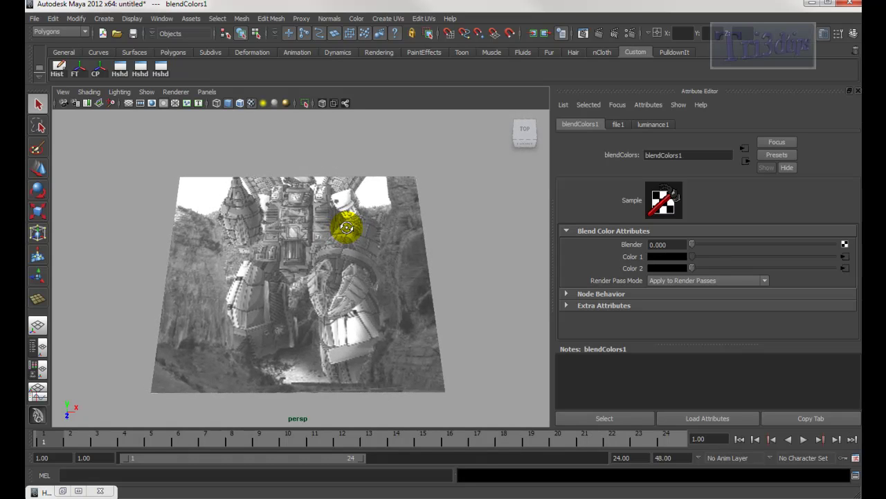
{"action": "left_click", "coordinate": [599, 33]}
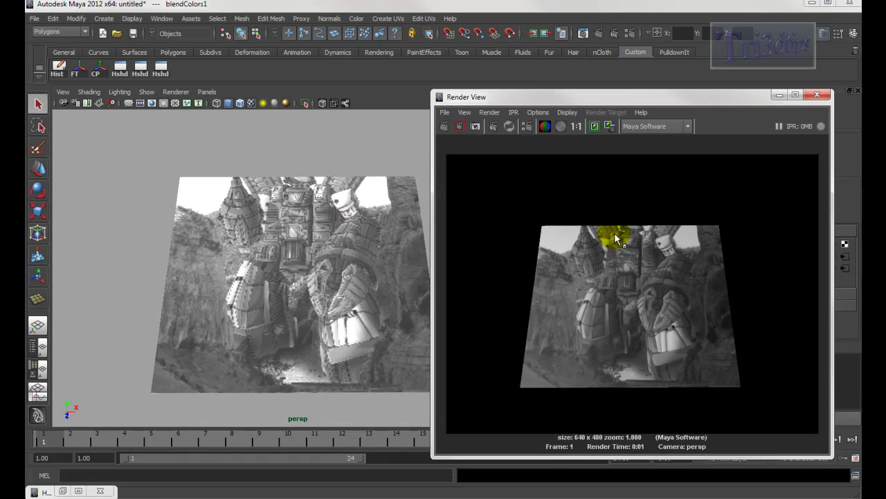
Set the Blender value of blendColors1 to 1.000 and re-render a region over the upper part of the plane
{"action": "left_click_drag", "start_coordinate": [692, 97], "coordinate": [282, 297]}
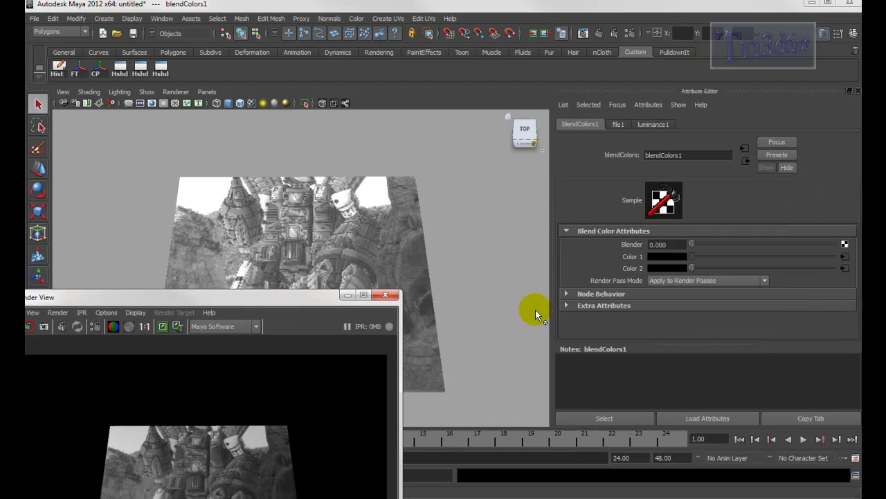
{"action": "left_click_drag", "start_coordinate": [720, 242], "coordinate": [853, 260]}
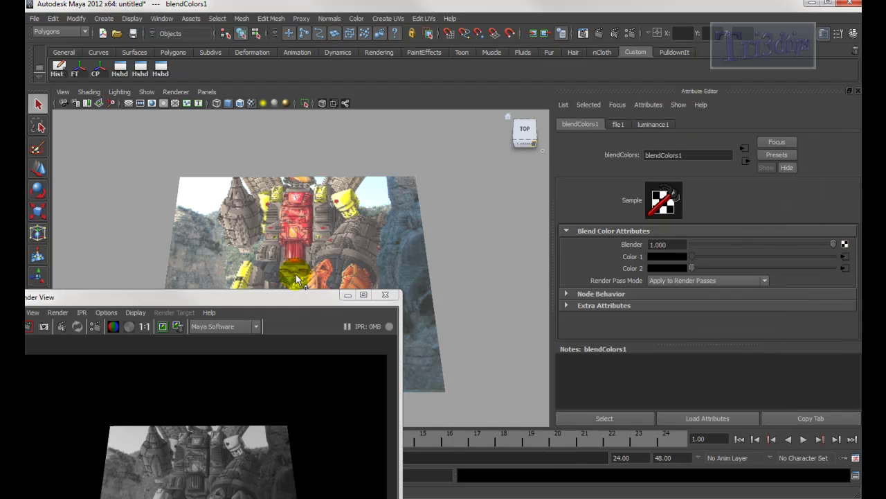
{"action": "left_click_drag", "start_coordinate": [73, 385], "coordinate": [376, 490]}
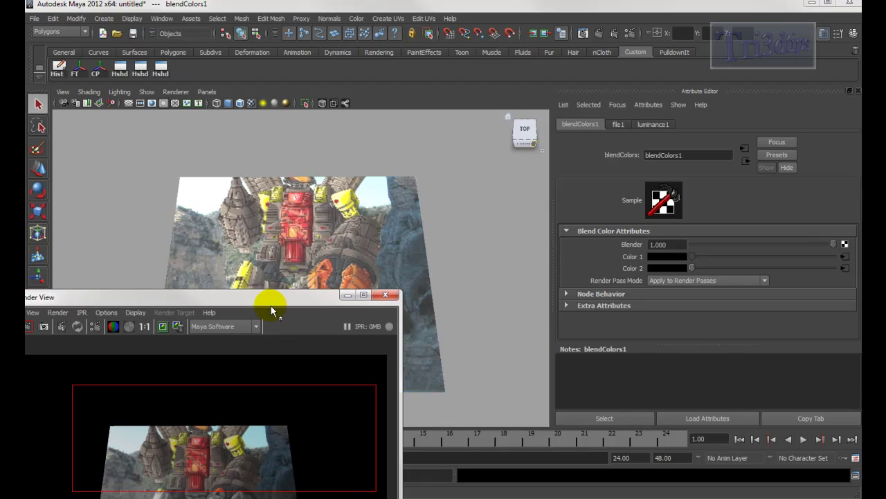
Re-render only a region over the left half of the plane with Blender lowered to 0.000, and close the render window
{"action": "left_click_drag", "start_coordinate": [272, 300], "coordinate": [427, 56]}
{"action": "left_click_drag", "start_coordinate": [241, 172], "coordinate": [365, 375]}
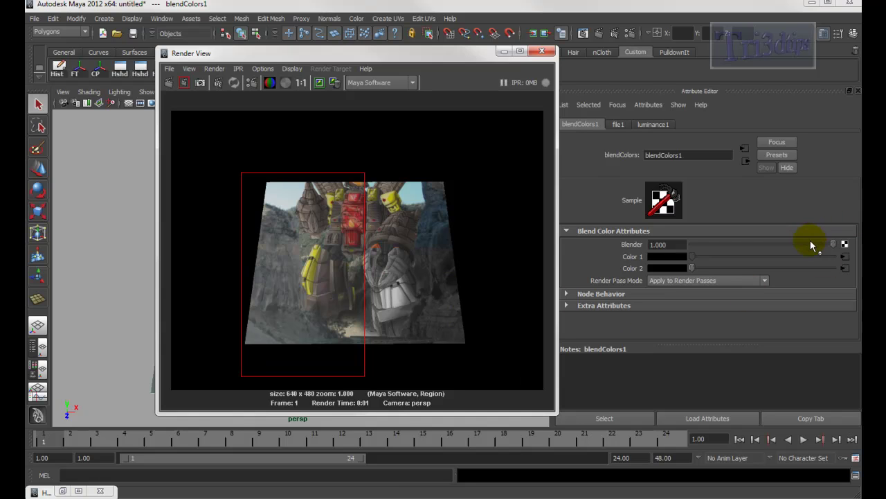
{"action": "left_click_drag", "start_coordinate": [813, 244], "coordinate": [712, 244]}
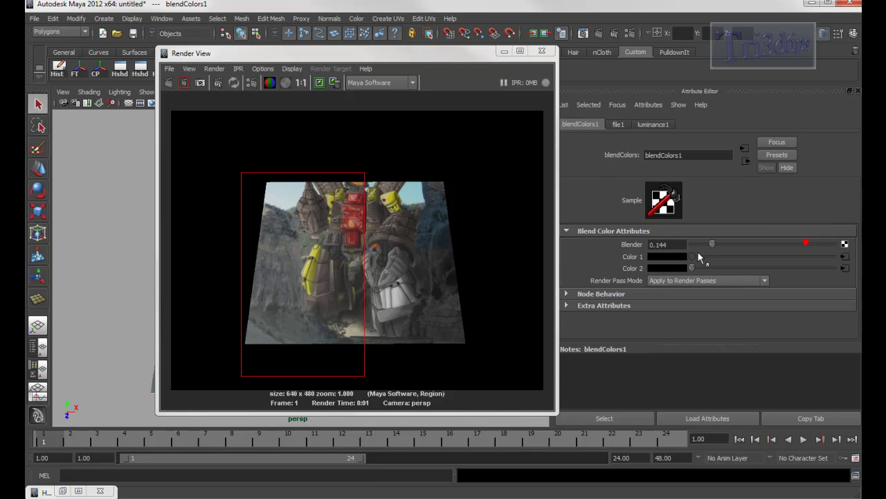
{"action": "left_click", "coordinate": [184, 83]}
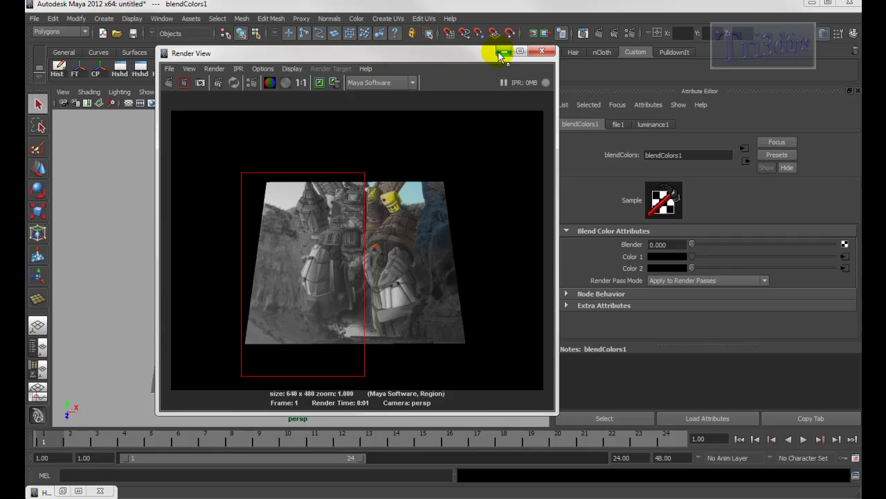
{"action": "left_click", "coordinate": [542, 52]}
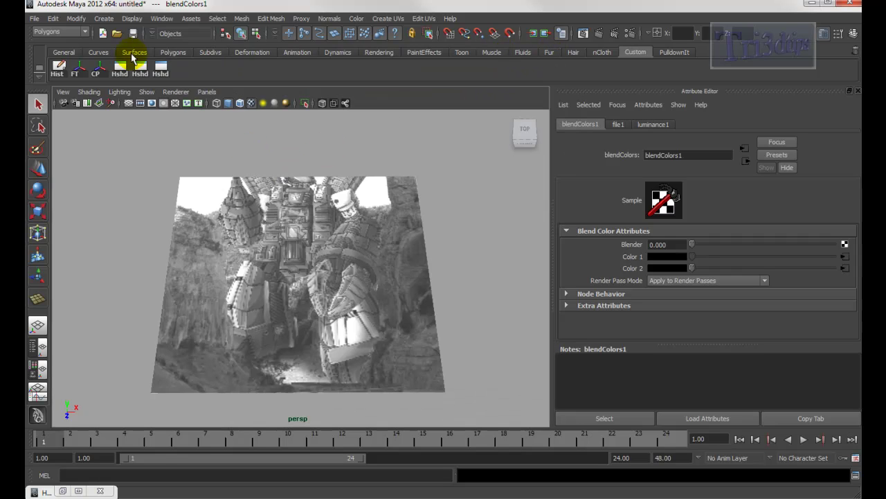
Open the scene blackwhite_tv_or_color_tv.ma without saving the untitled scene
{"action": "left_click", "coordinate": [117, 33]}
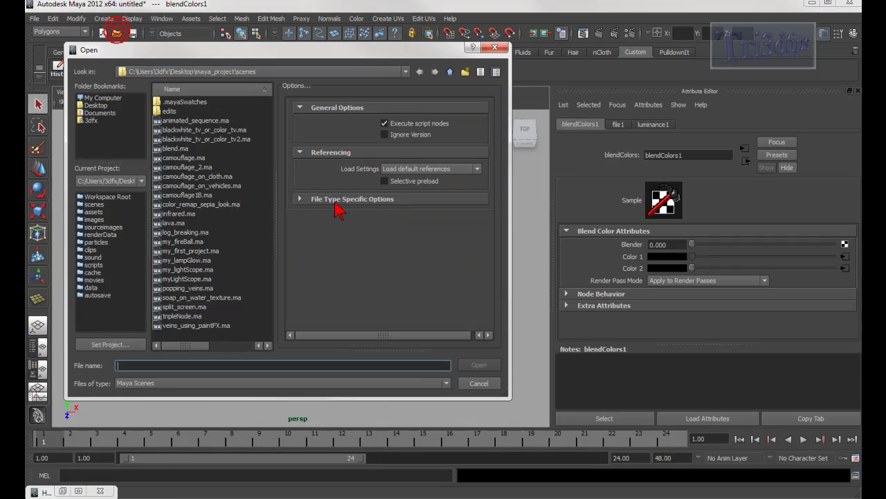
{"action": "double_click", "coordinate": [208, 131]}
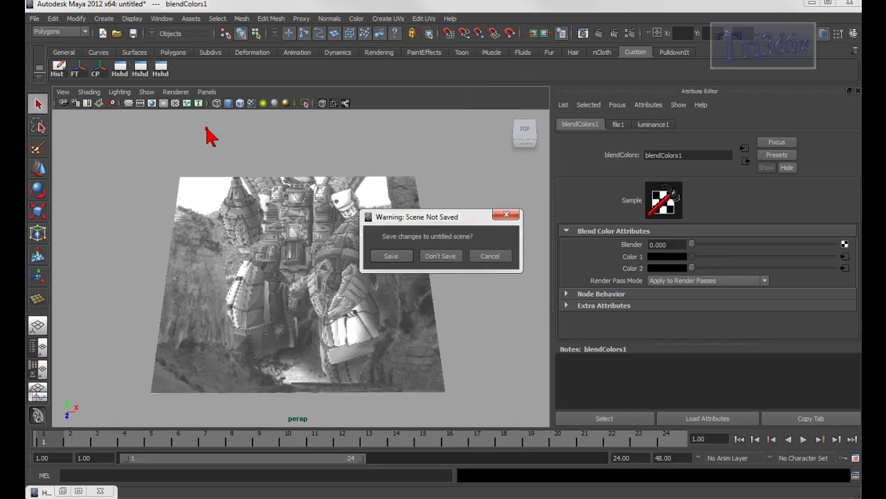
{"action": "left_click", "coordinate": [447, 255]}
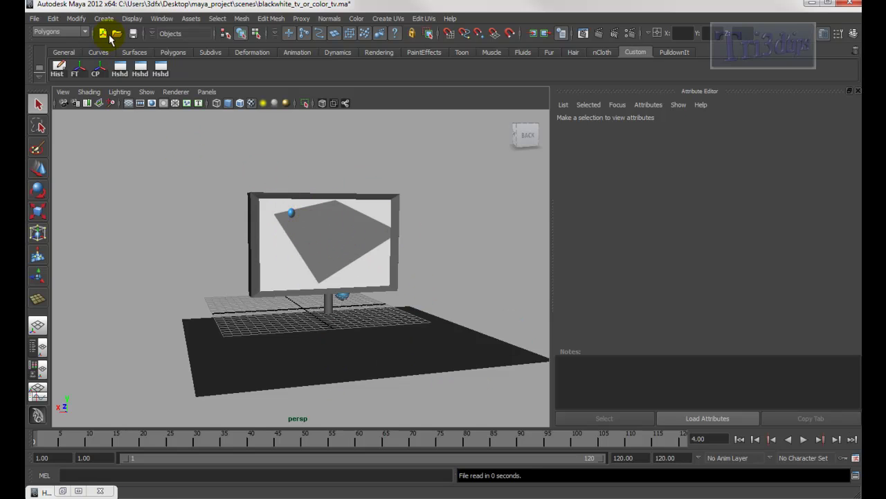
Create a new empty scene, discarding the changes to blackwhite_tv_or_color_tv.ma
{"action": "left_click", "coordinate": [102, 33]}
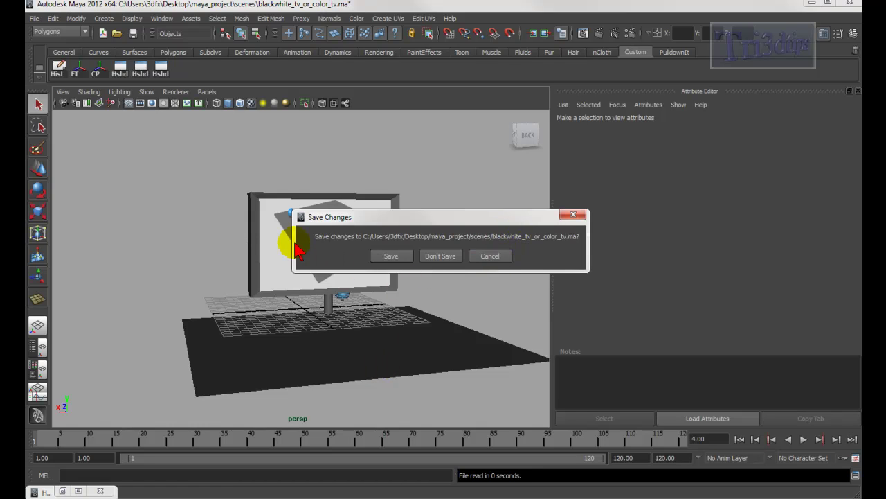
{"action": "left_click", "coordinate": [491, 256]}
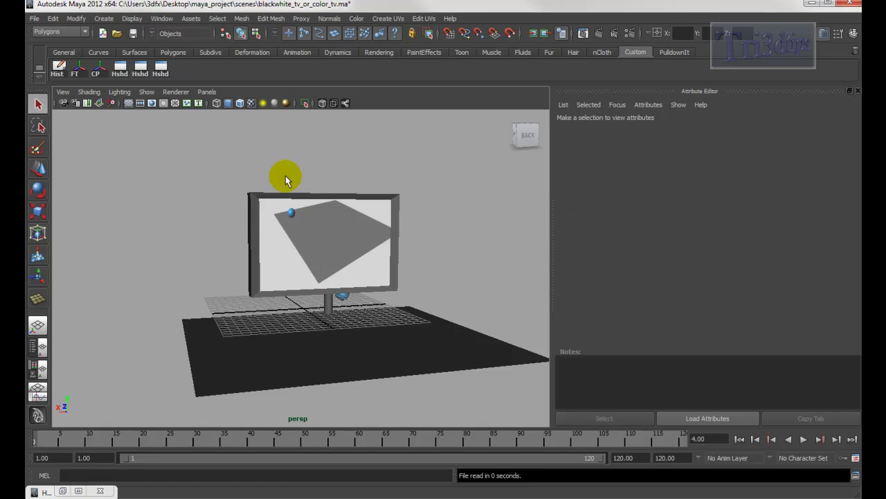
{"action": "left_click", "coordinate": [102, 34]}
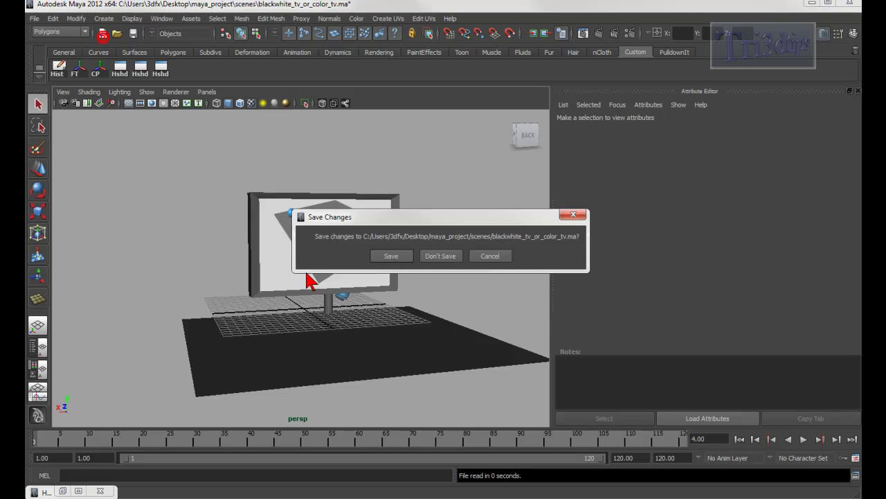
{"action": "left_click", "coordinate": [445, 257]}
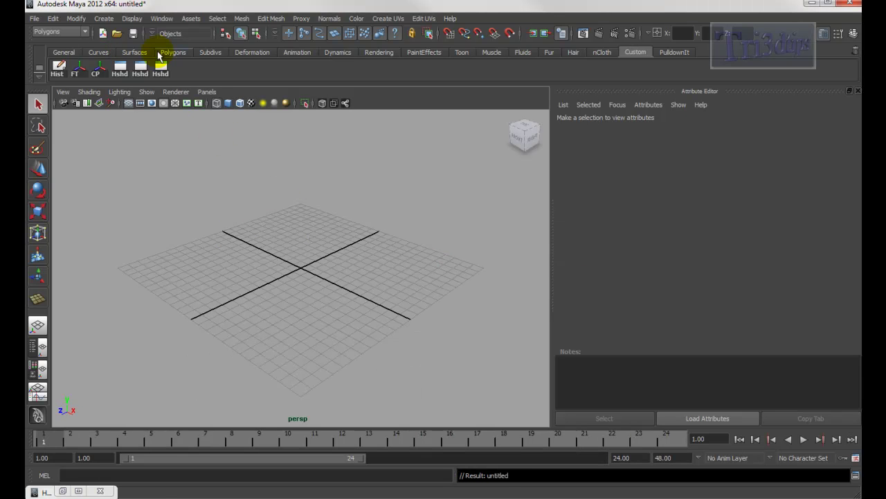
Create a polygon plane that covers nearly the whole grid
{"action": "left_click", "coordinate": [179, 54]}
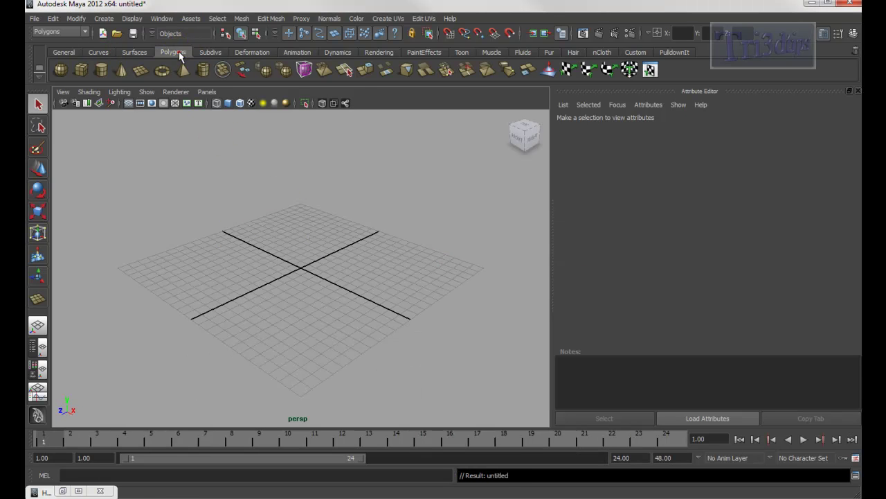
{"action": "left_click", "coordinate": [140, 70]}
{"action": "left_click_drag", "start_coordinate": [126, 263], "coordinate": [468, 266]}
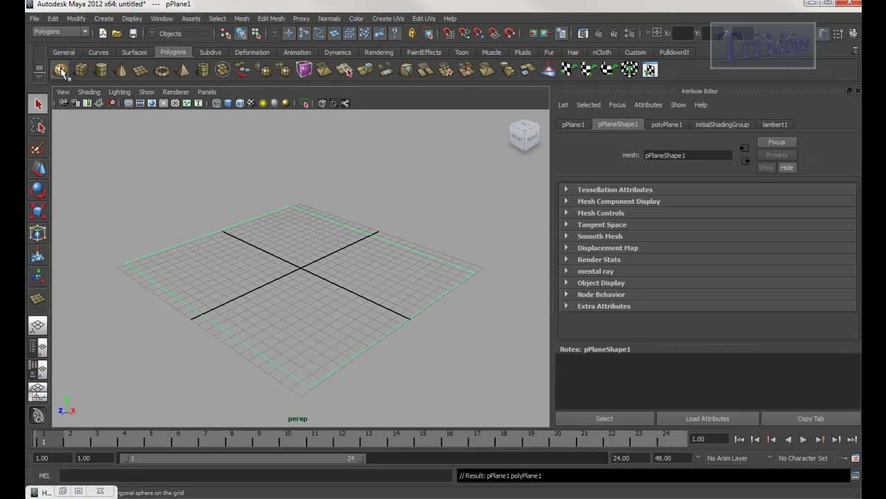
Create a small polygon sphere just above the plane's corner, at about X -10.7, Y 1.2, Z 9.3
{"action": "left_click", "coordinate": [60, 72]}
{"action": "left_click_drag", "start_coordinate": [152, 263], "coordinate": [206, 196]}
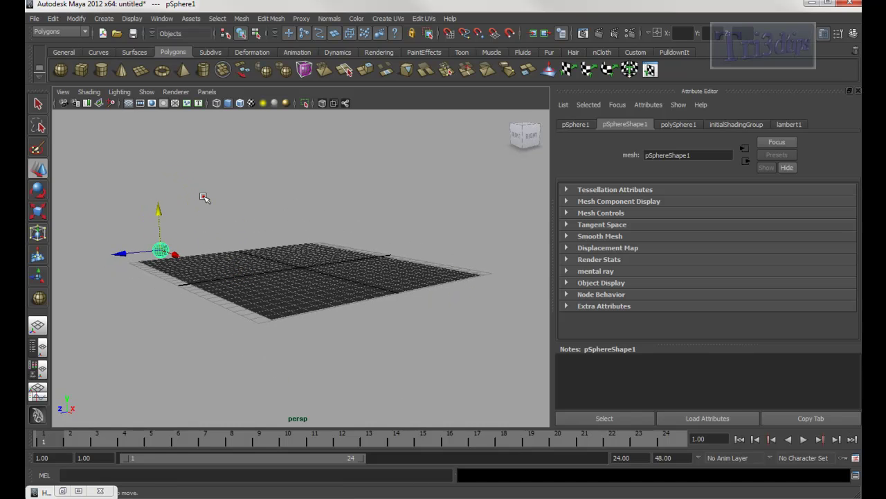
{"action": "left_click", "coordinate": [174, 222]}
{"action": "left_click_drag", "start_coordinate": [174, 221], "coordinate": [194, 219], "text": "alt"}
{"action": "right_click_drag", "start_coordinate": [194, 219], "coordinate": [208, 244], "text": "alt"}
Assign a new Blinn material to the sphere and set its color to pure red
{"action": "left_click", "coordinate": [182, 265]}
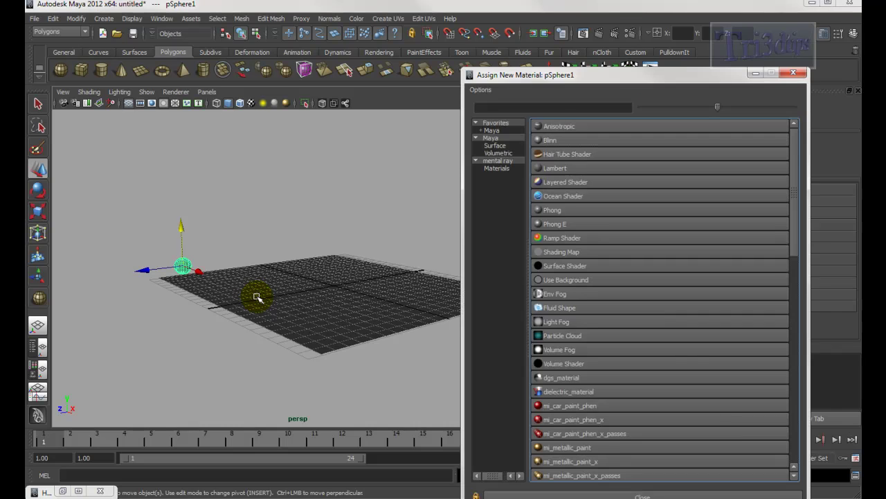
{"action": "left_click", "coordinate": [547, 140]}
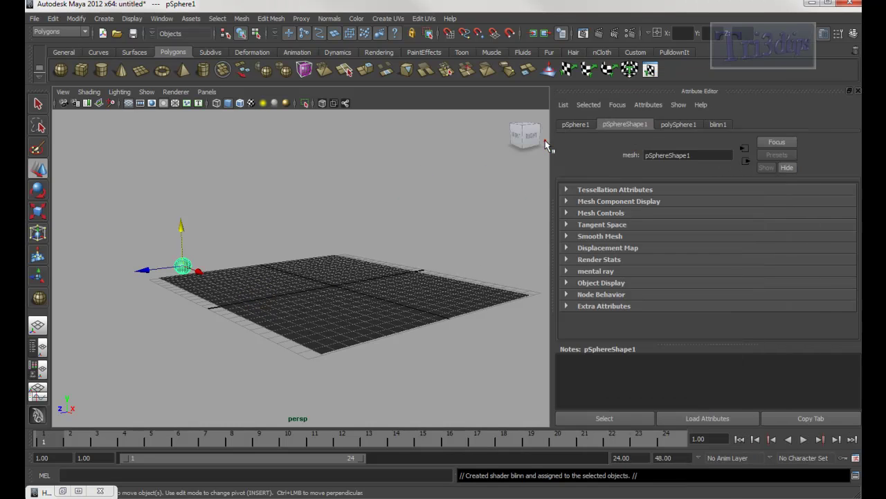
{"action": "scroll", "coordinate": [854, 296], "scroll_direction": "up", "scroll_amount": 1}
{"action": "left_click_drag", "start_coordinate": [855, 296], "coordinate": [855, 237]}
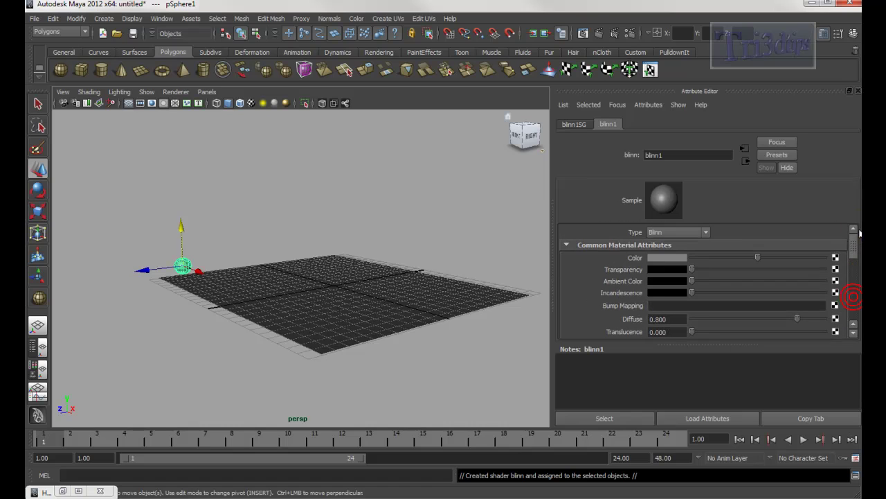
{"action": "left_click", "coordinate": [667, 262]}
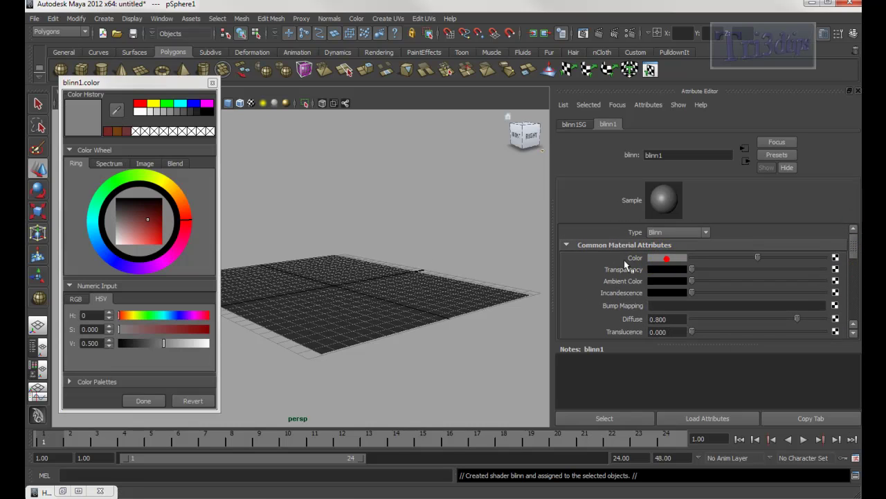
{"action": "left_click", "coordinate": [188, 223]}
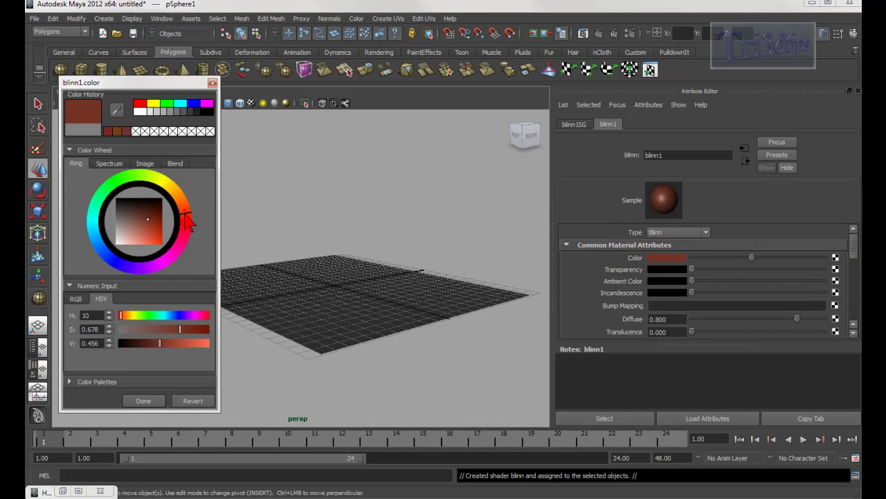
{"action": "left_click", "coordinate": [139, 104]}
{"action": "left_click", "coordinate": [145, 400]}
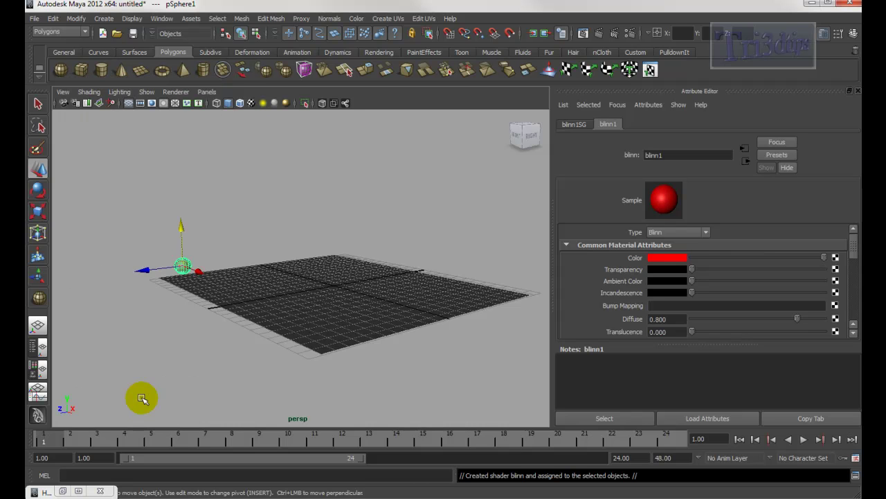
{"action": "left_click", "coordinate": [223, 218]}
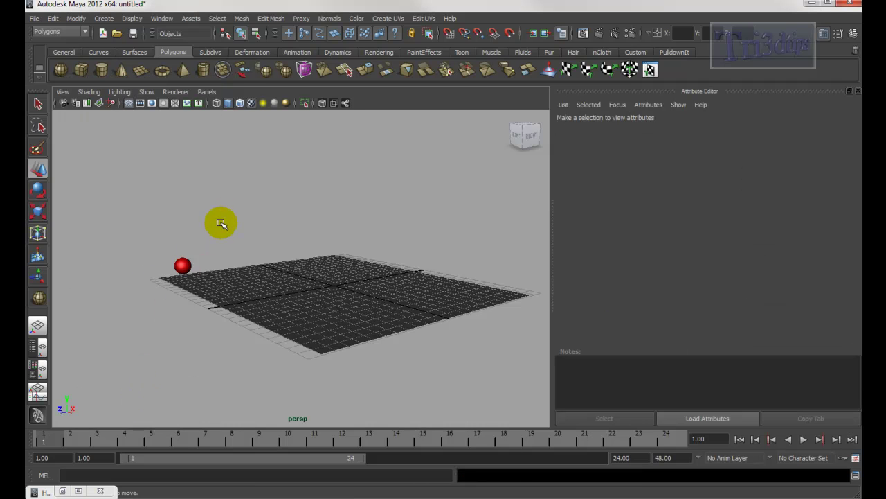
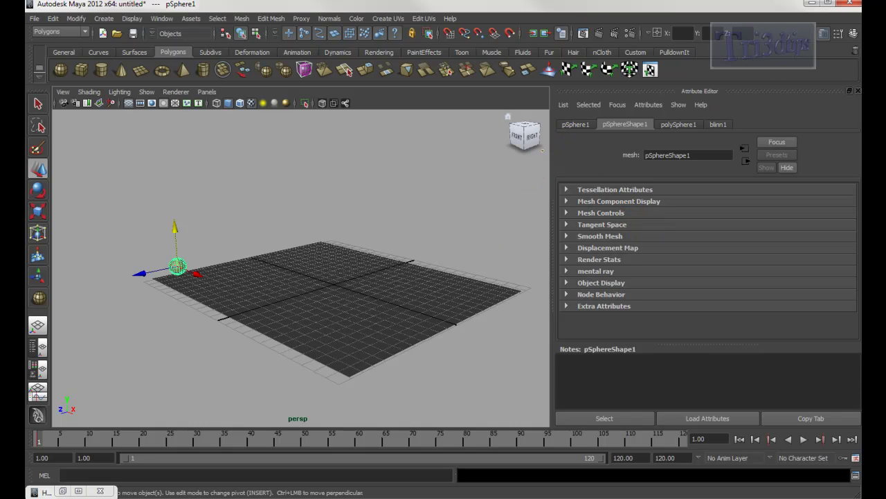
Move the sphere along X to about 11.5 at frame 30 and key that position
{"action": "left_click", "coordinate": [854, 35]}
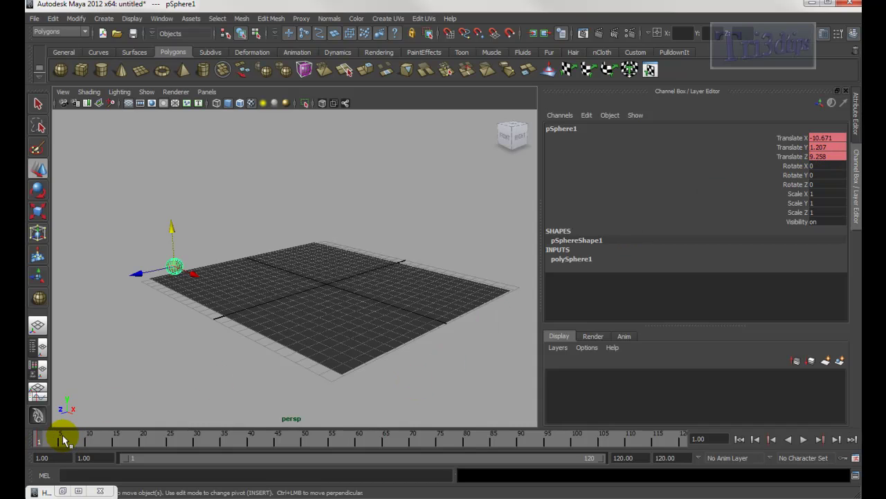
{"action": "left_click_drag", "start_coordinate": [62, 441], "coordinate": [197, 447]}
{"action": "left_click_drag", "start_coordinate": [194, 273], "coordinate": [389, 392]}
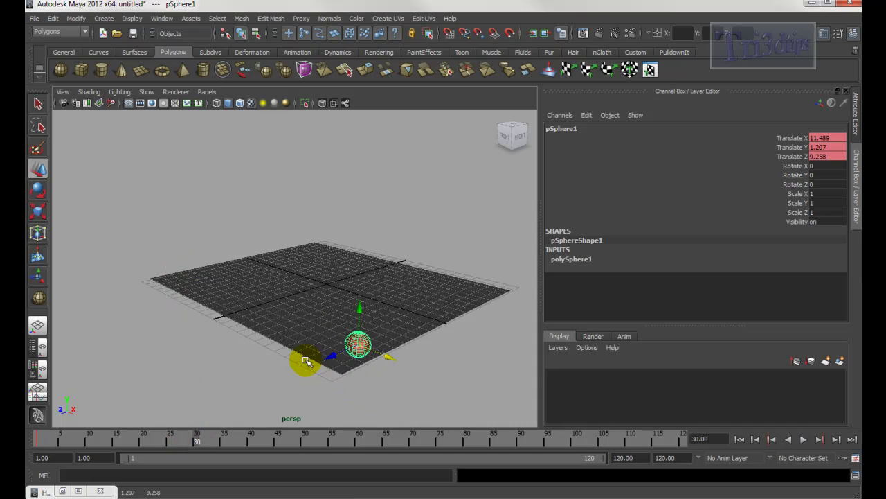
{"action": "mouse_move", "coordinate": [198, 439]}
{"action": "left_mouse_down"}
{"action": "mouse_move", "coordinate": [78, 434]}
{"action": "mouse_move", "coordinate": [196, 445]}
{"action": "left_mouse_up"}
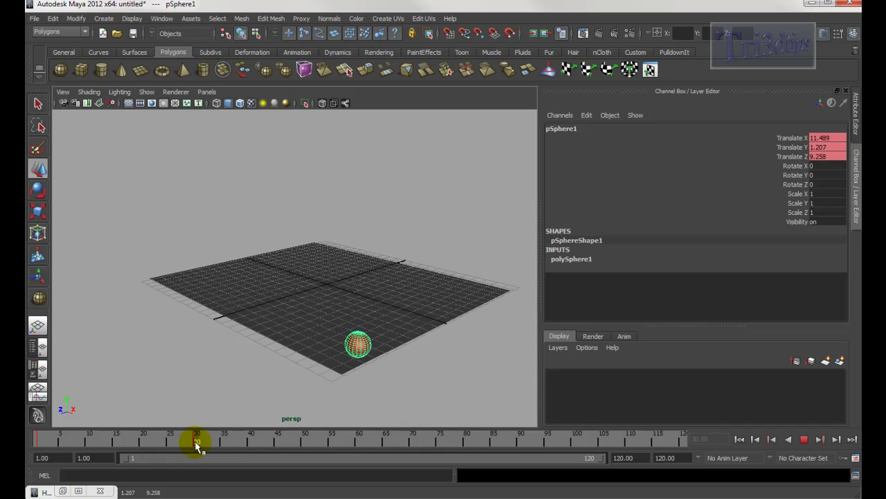
Move the sphere at frame 60 to about Y 5.3 and Z -6.8, and key its three translate channels
{"action": "left_click", "coordinate": [359, 441]}
{"action": "left_click_drag", "start_coordinate": [337, 357], "coordinate": [481, 200]}
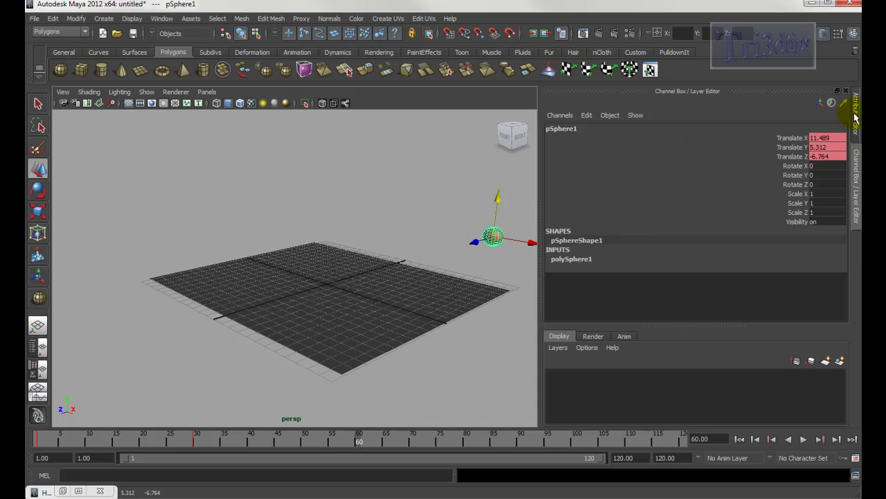
{"action": "left_click_drag", "start_coordinate": [786, 139], "coordinate": [786, 157]}
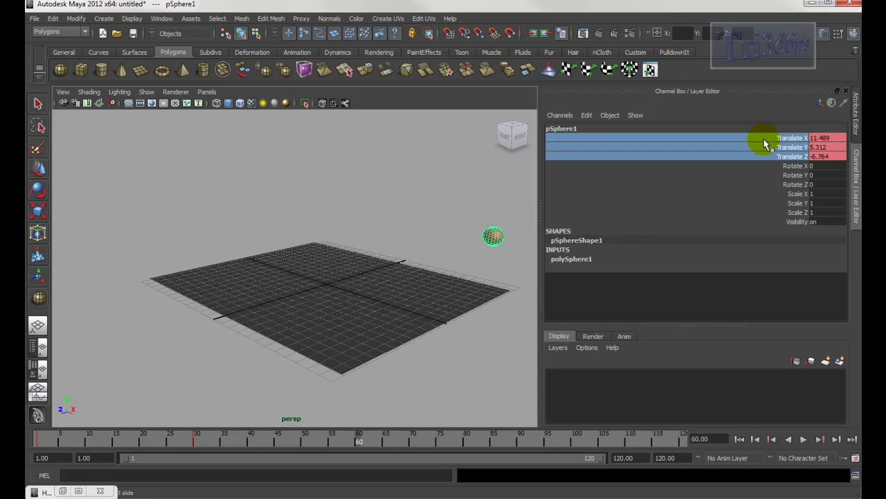
{"action": "right_click", "coordinate": [762, 142]}
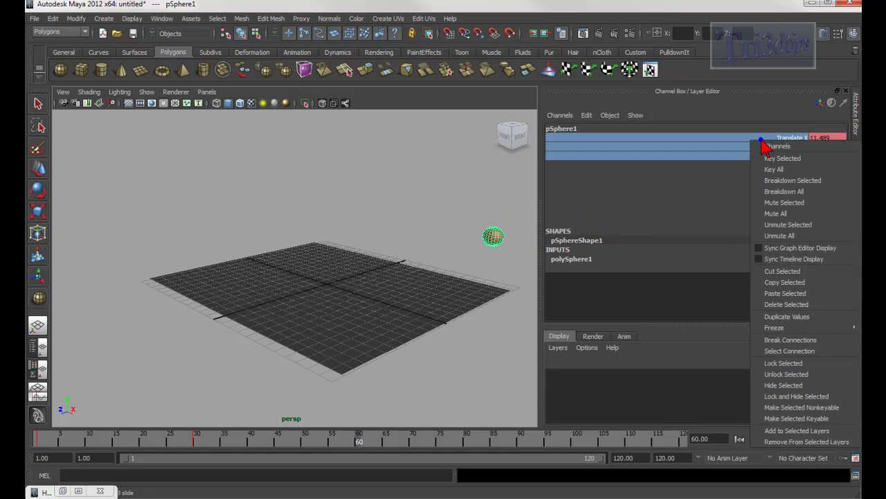
{"action": "left_click", "coordinate": [820, 159]}
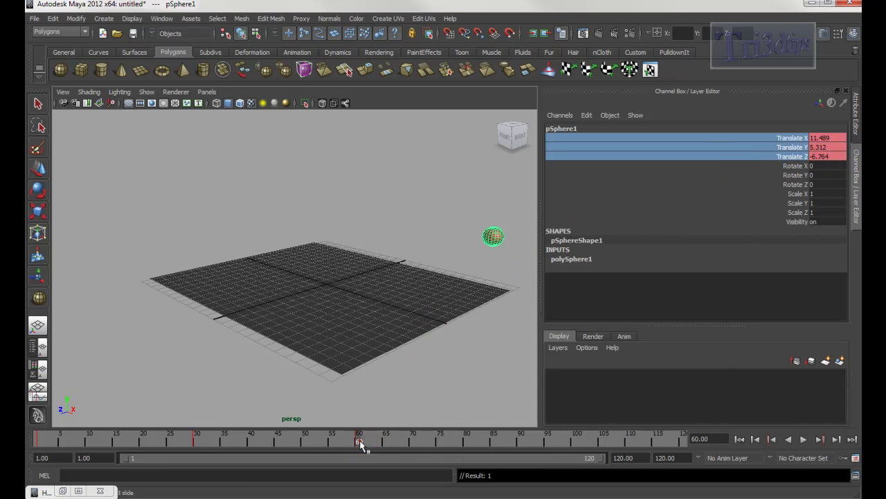
{"action": "key", "text": "alt+v"}
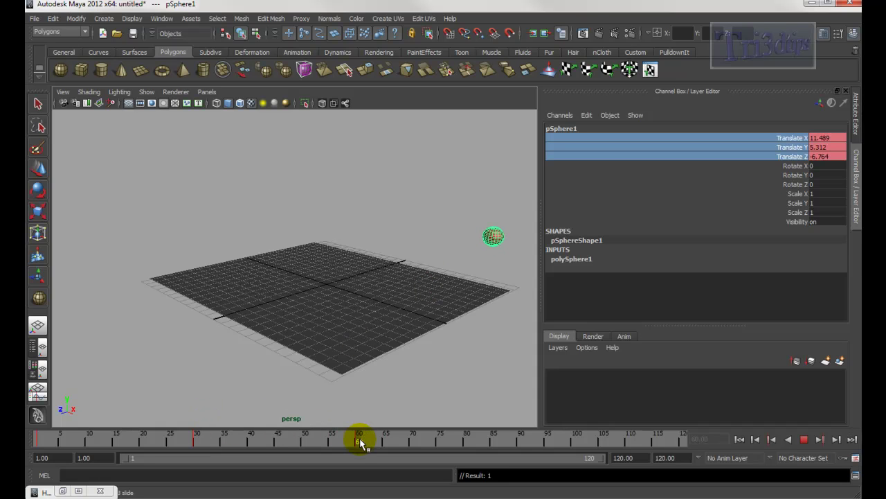
Move the sphere at frame 90 to about X -11.9 and Y 0.5, and key its translate channels
{"action": "left_click", "coordinate": [521, 438]}
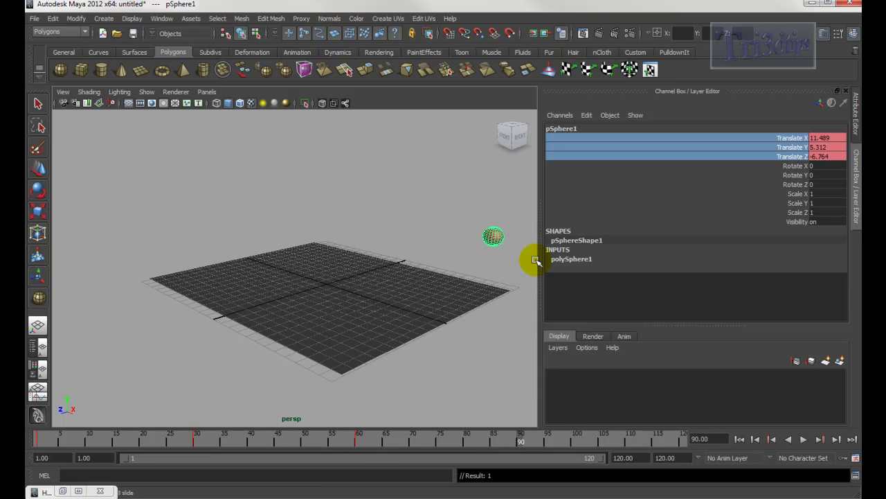
{"action": "key", "text": "w"}
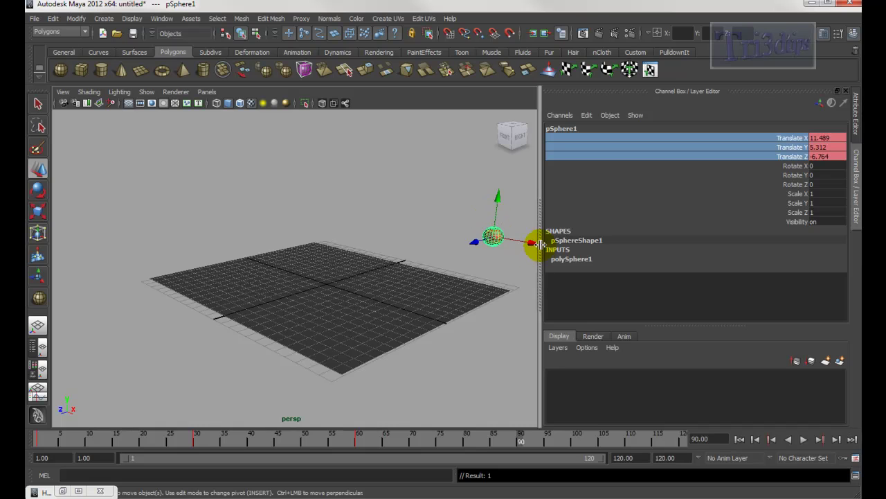
{"action": "left_click_drag", "start_coordinate": [534, 241], "coordinate": [307, 217]}
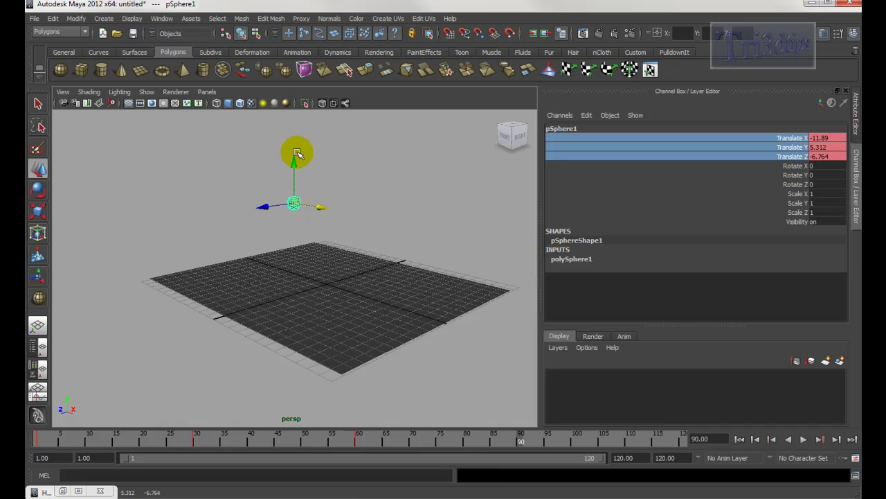
{"action": "left_click_drag", "start_coordinate": [297, 151], "coordinate": [305, 191]}
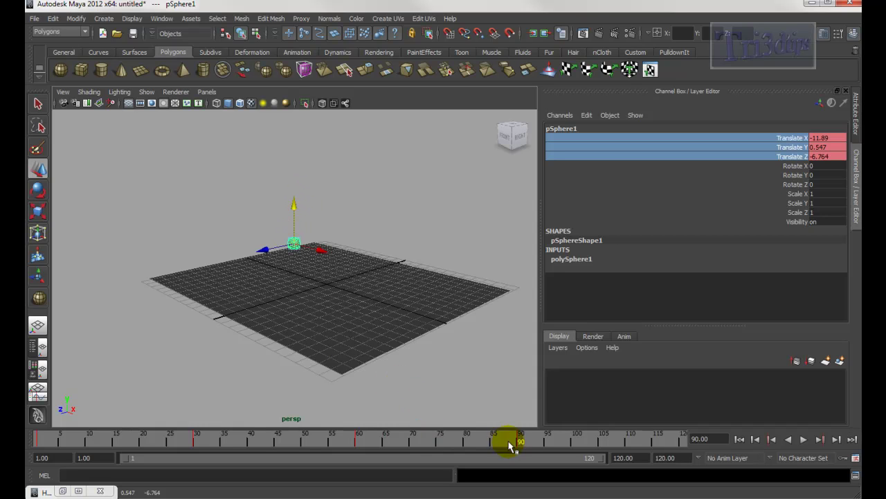
{"action": "key", "text": "alt+v"}
Move the sphere at frame 120 to about X 17.2, Y 6.6 and Z 15.1, and key that position
{"action": "left_click", "coordinate": [688, 435]}
{"action": "left_click_drag", "start_coordinate": [257, 247], "coordinate": [312, 413]}
{"action": "left_click_drag", "start_coordinate": [283, 328], "coordinate": [297, 238]}
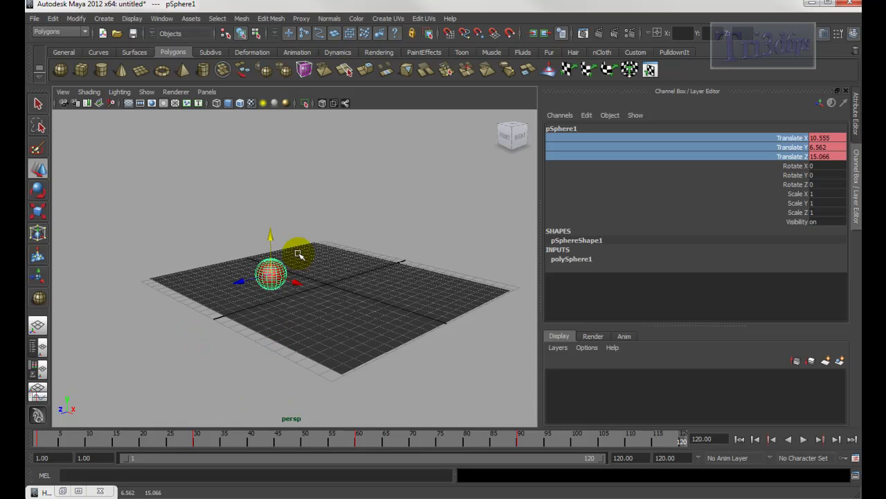
{"action": "left_click_drag", "start_coordinate": [299, 279], "coordinate": [395, 331]}
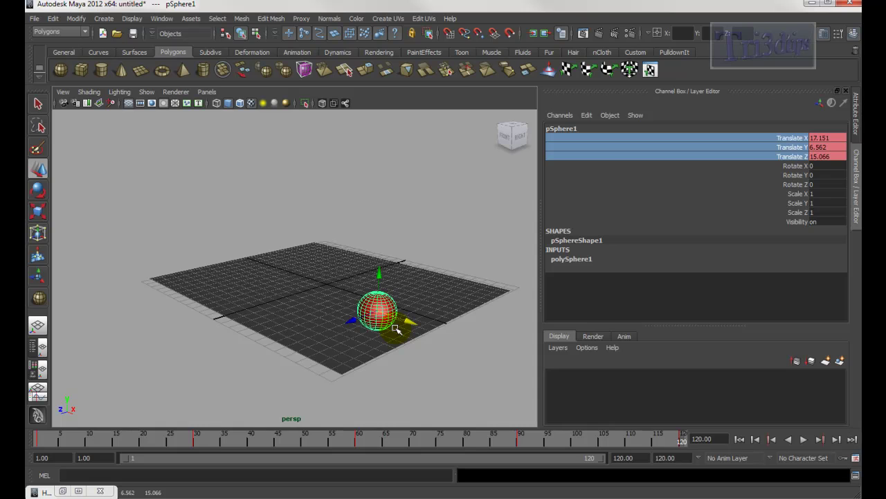
Play back and scrub through the sphere's animation to check its motion between the keyed positions
{"action": "left_click", "coordinate": [396, 436]}
{"action": "key", "text": "alt+v"}
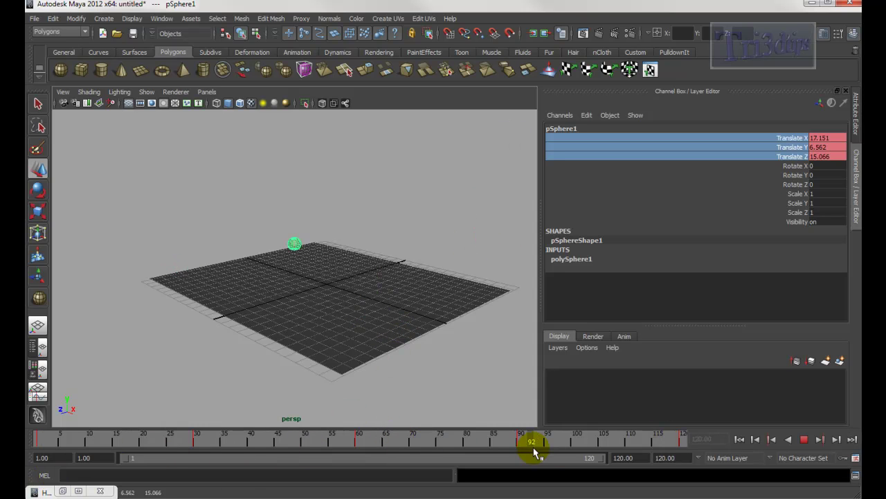
{"action": "left_click", "coordinate": [503, 448]}
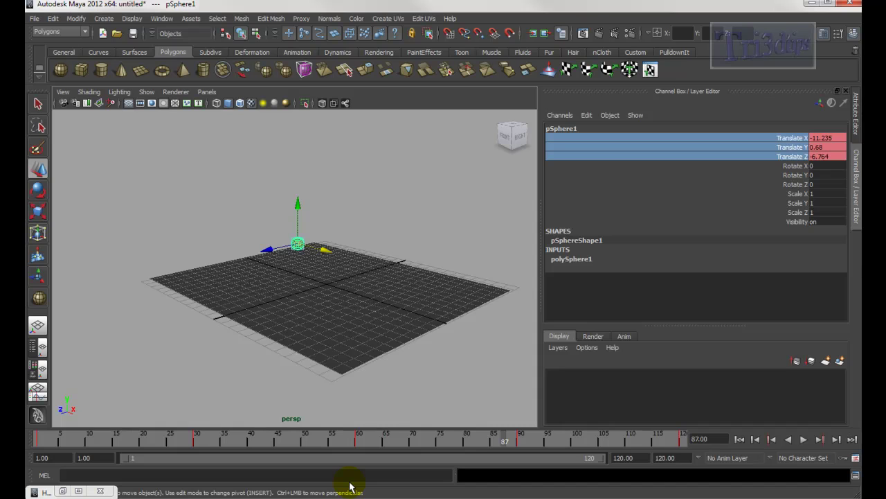
{"action": "key", "text": "alt+shift+v"}
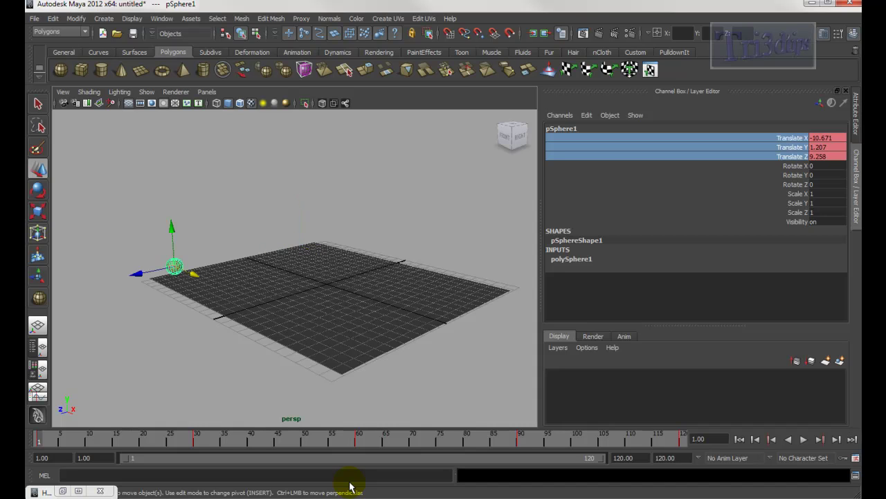
{"action": "left_click_drag", "start_coordinate": [37, 441], "coordinate": [138, 447]}
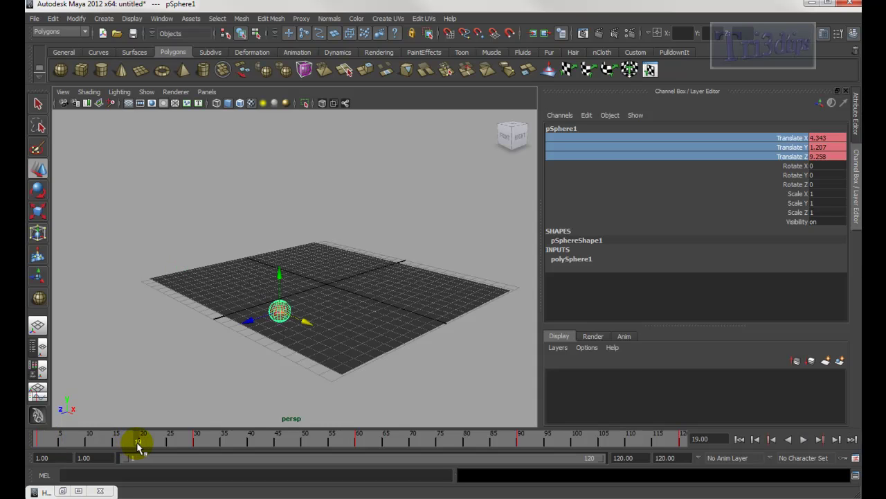
{"action": "key", "text": "alt+shift+v"}
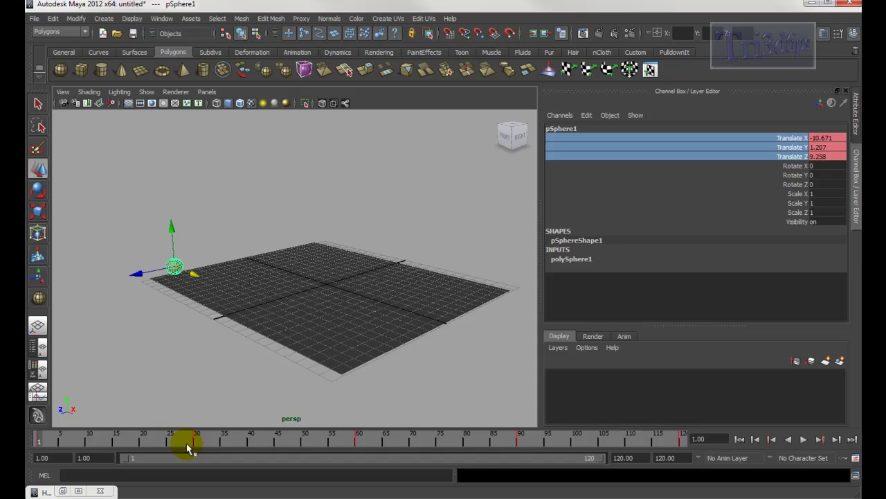
{"action": "left_click", "coordinate": [268, 441]}
{"action": "left_click_drag", "start_coordinate": [239, 442], "coordinate": [28, 451]}
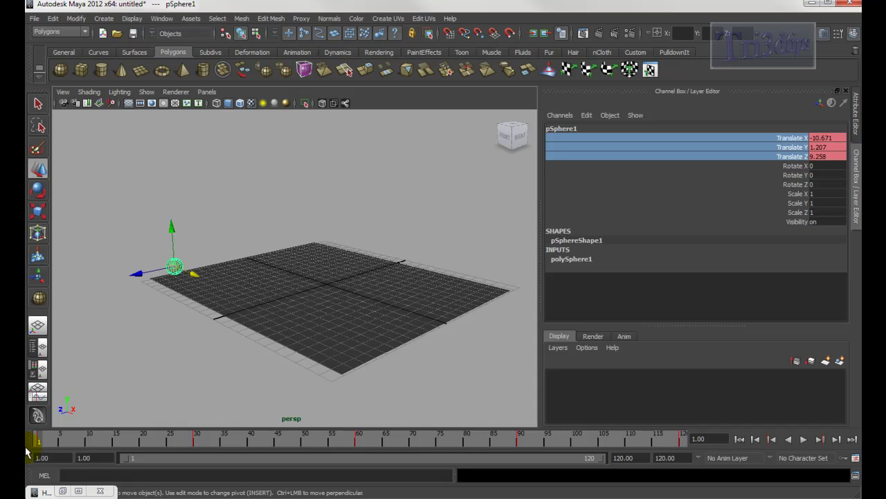
{"action": "key", "text": "alt+v"}
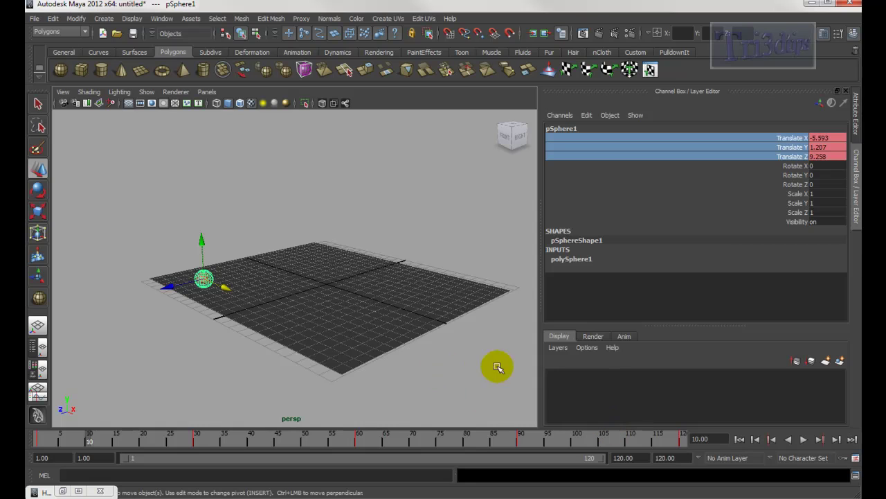
Set the Time Slider playback speed to Real-time [24 fps], save the preferences and play the animation from the first frame
{"action": "left_click", "coordinate": [856, 458]}
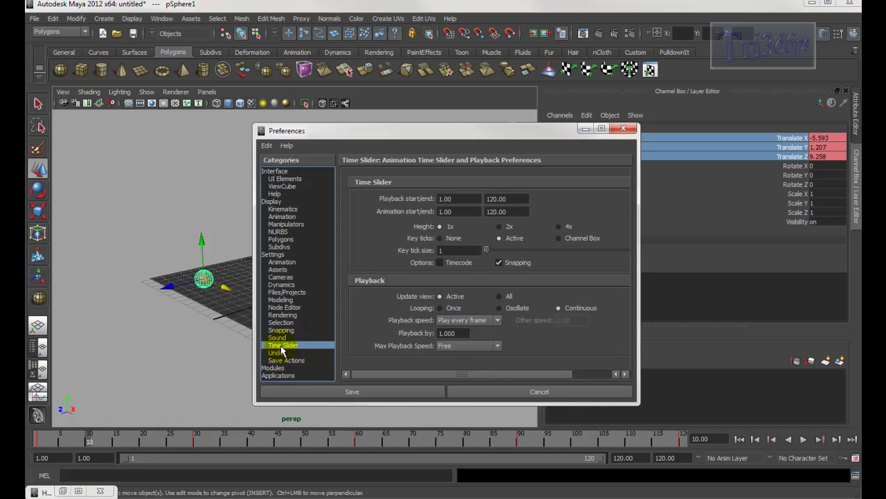
{"action": "left_click", "coordinate": [472, 323]}
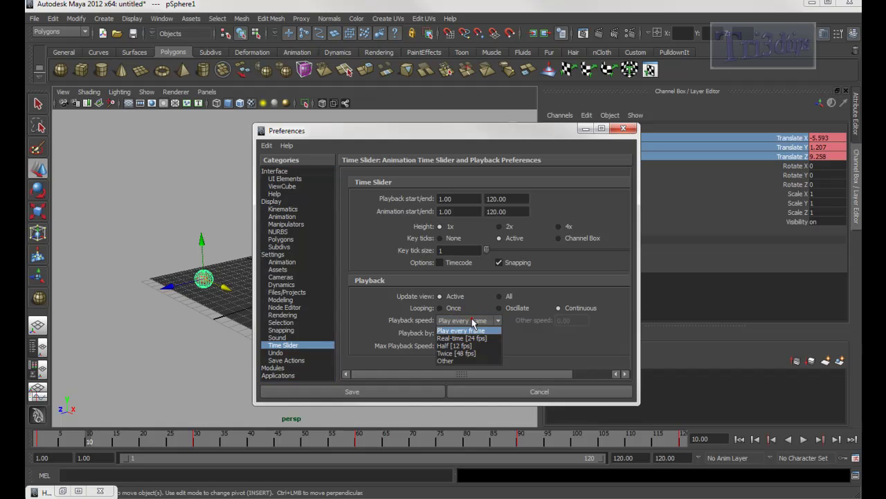
{"action": "left_click", "coordinate": [477, 338]}
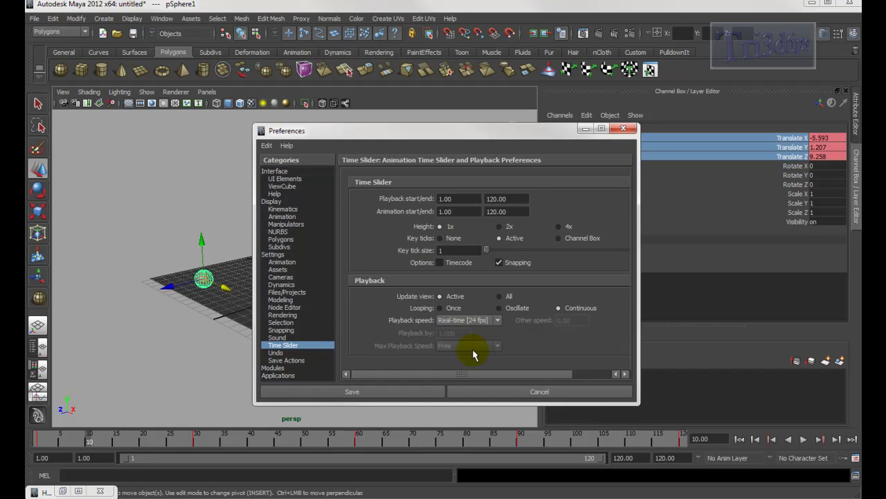
{"action": "left_click", "coordinate": [383, 392]}
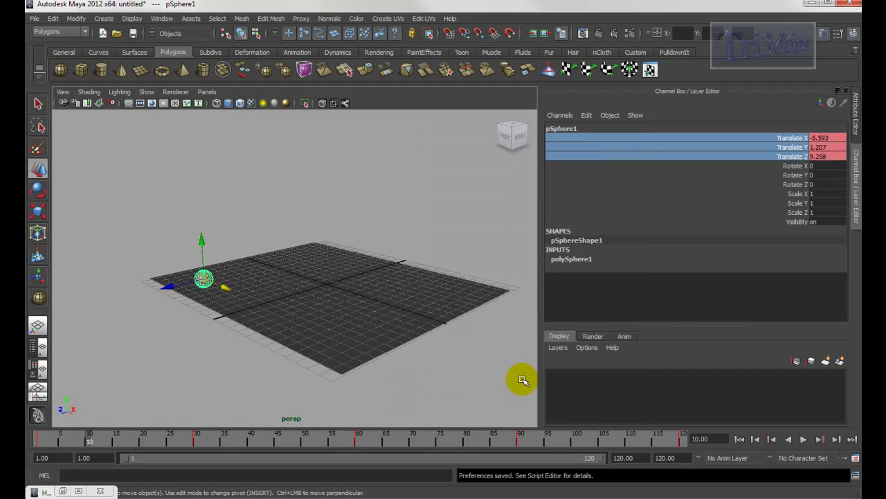
{"action": "left_click", "coordinate": [740, 438]}
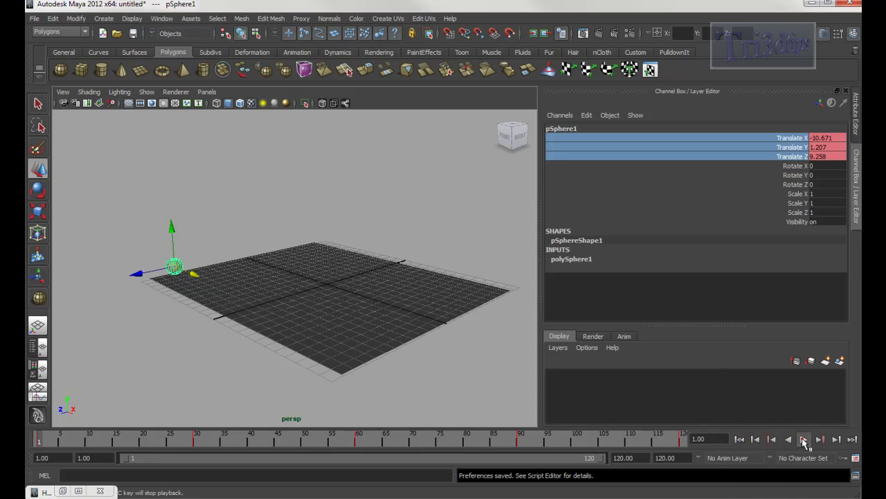
{"action": "left_click", "coordinate": [803, 440]}
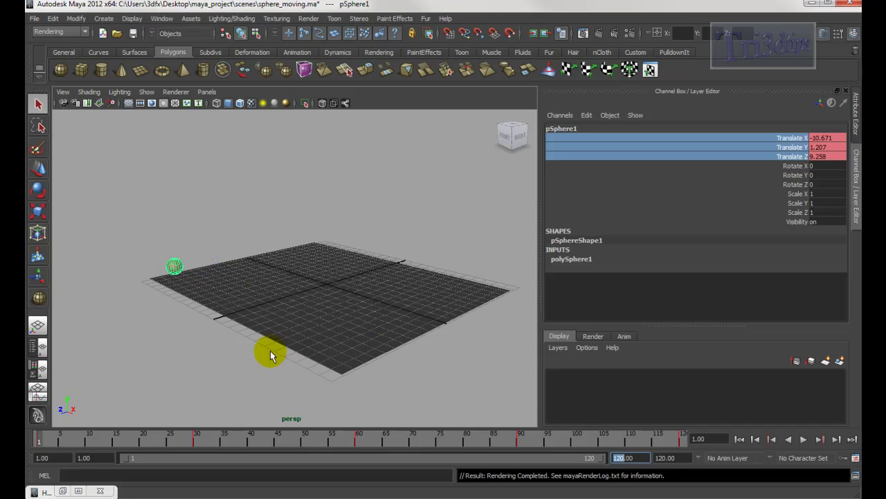
Open the render settings at the common file output options
{"action": "left_click", "coordinate": [631, 33]}
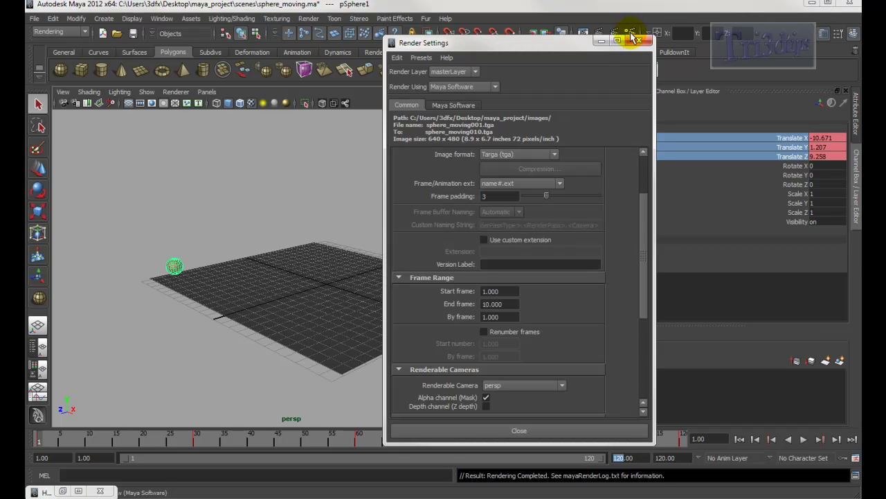
{"action": "left_click_drag", "start_coordinate": [643, 198], "coordinate": [651, 163]}
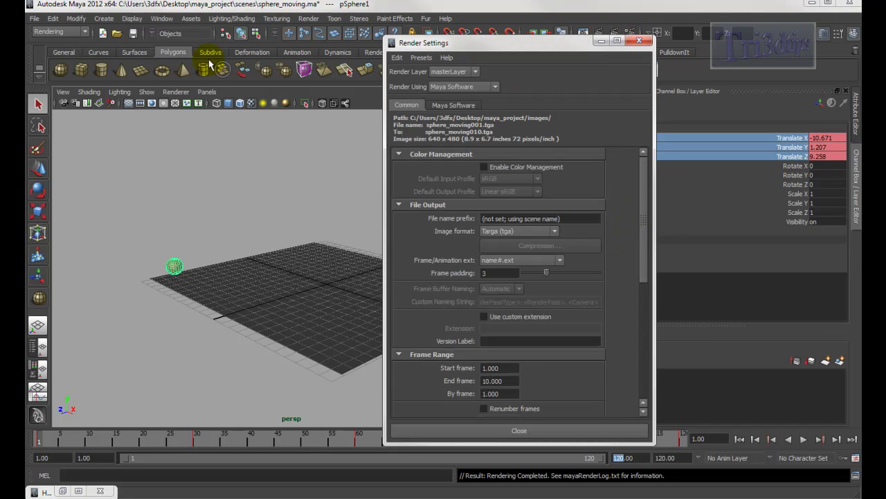
{"action": "left_click", "coordinate": [34, 18]}
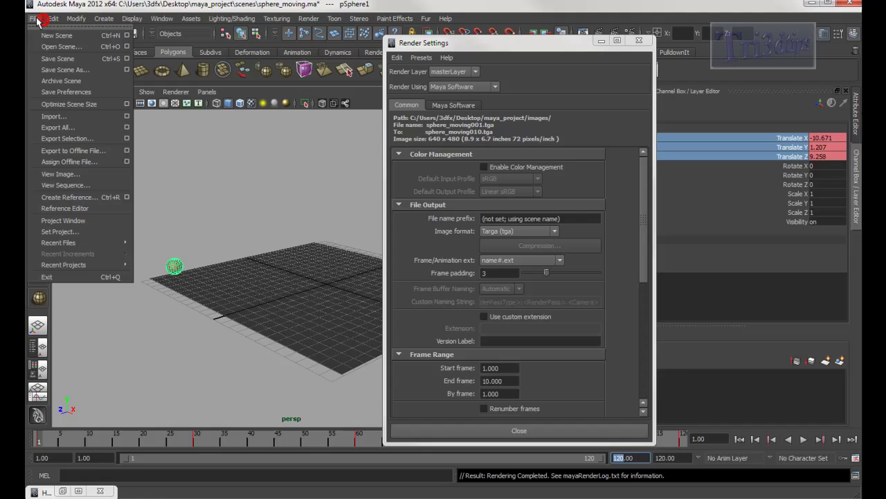
{"action": "left_click", "coordinate": [66, 69]}
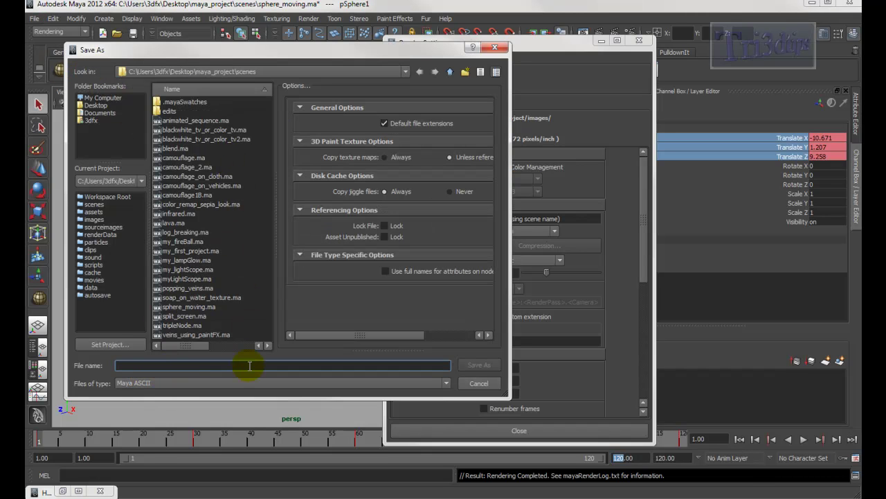
{"action": "left_click", "coordinate": [187, 308]}
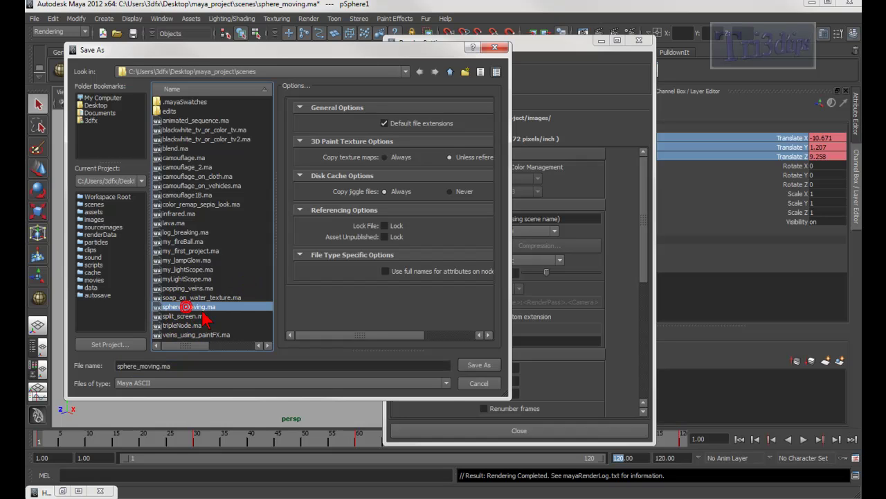
{"action": "left_click", "coordinate": [479, 384]}
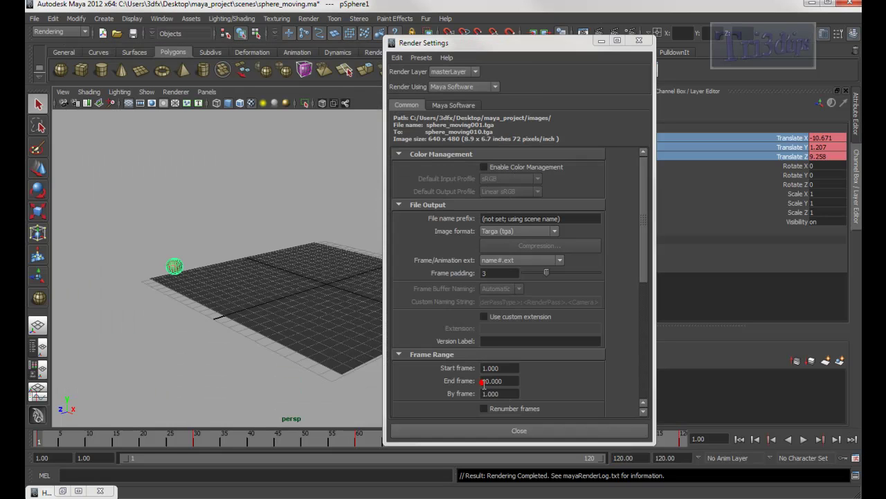
Set the render's frame/animation extension to name#.ext and its end frame to 120
{"action": "left_click", "coordinate": [407, 105]}
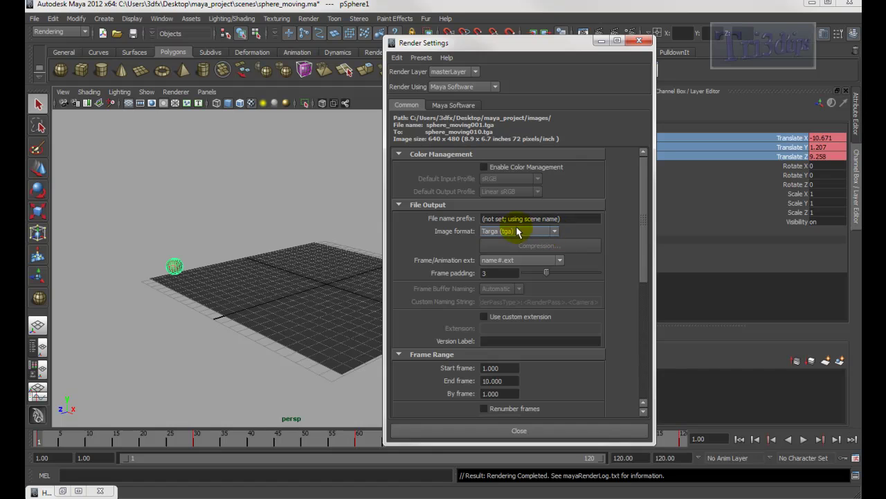
{"action": "left_click", "coordinate": [560, 261]}
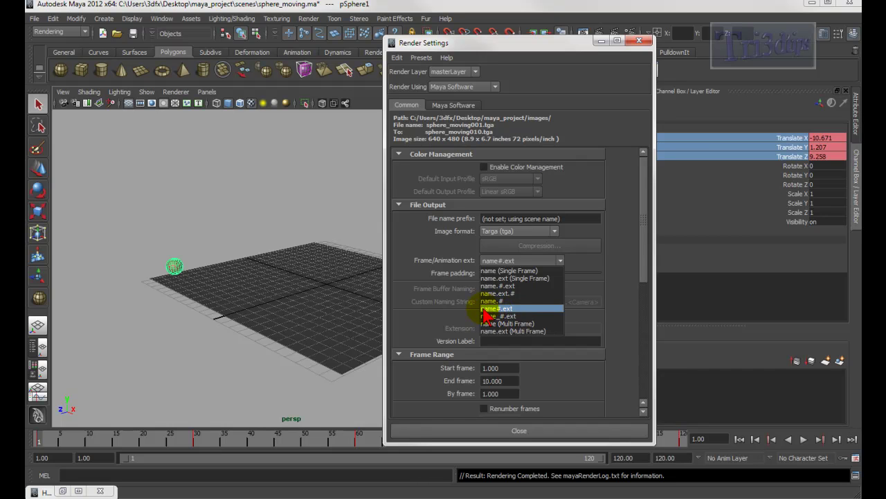
{"action": "left_click", "coordinate": [528, 309]}
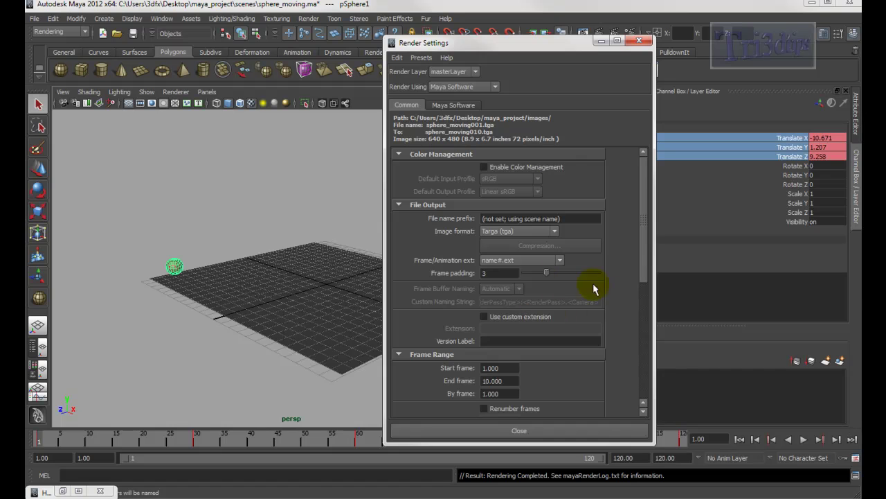
{"action": "double_click", "coordinate": [623, 458]}
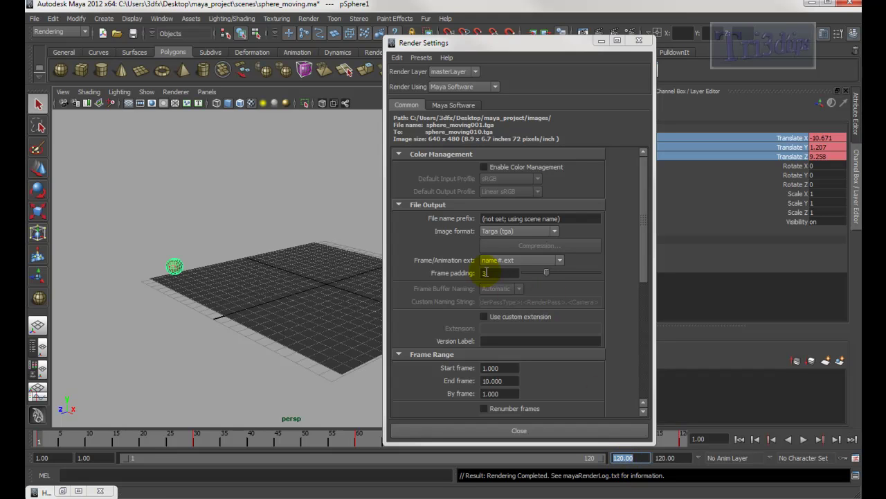
{"action": "left_click_drag", "start_coordinate": [637, 241], "coordinate": [653, 312]}
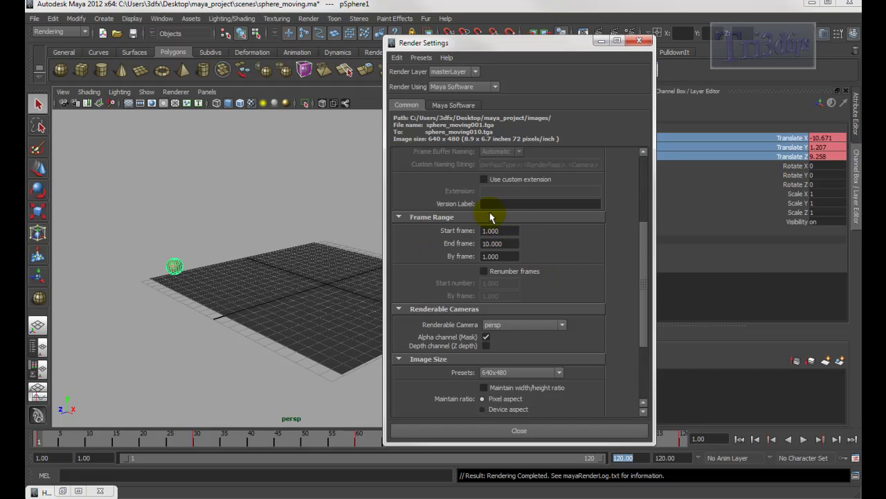
{"action": "type", "text": "12"}
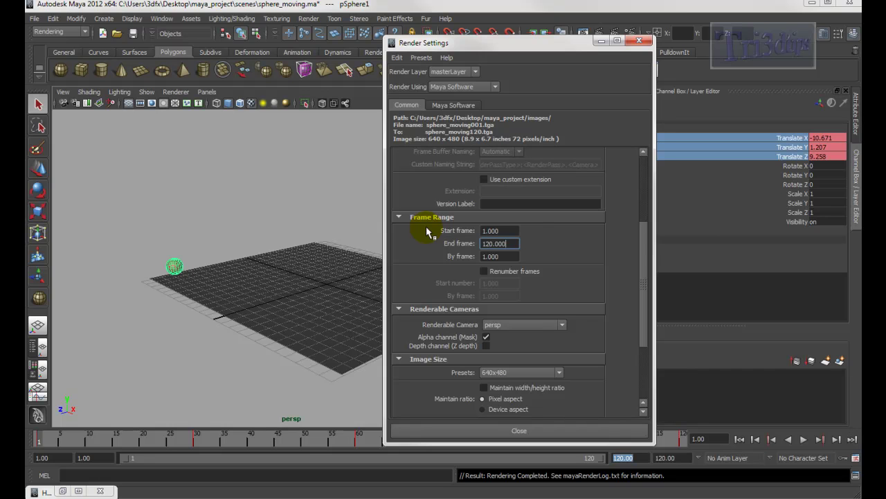
Review the image size options, set the Maya Software anti-aliasing quality to Production quality and close the render settings
{"action": "left_click_drag", "start_coordinate": [642, 261], "coordinate": [644, 310]}
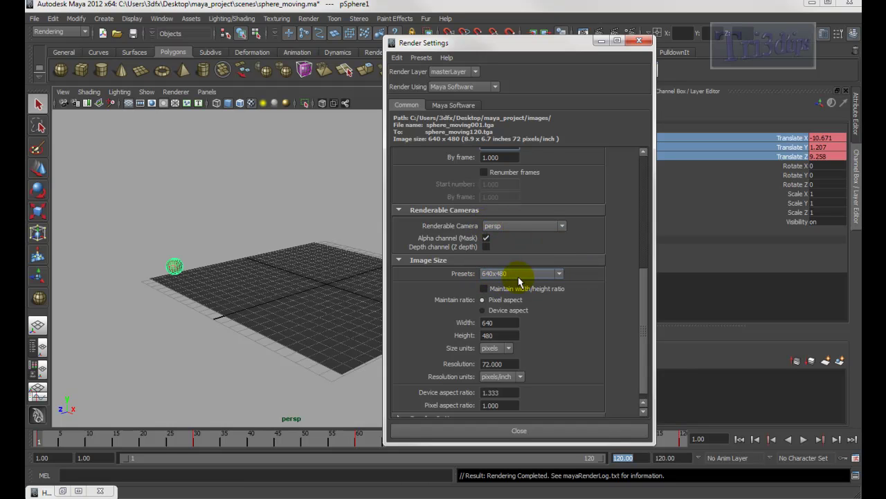
{"action": "left_click_drag", "start_coordinate": [640, 314], "coordinate": [638, 356]}
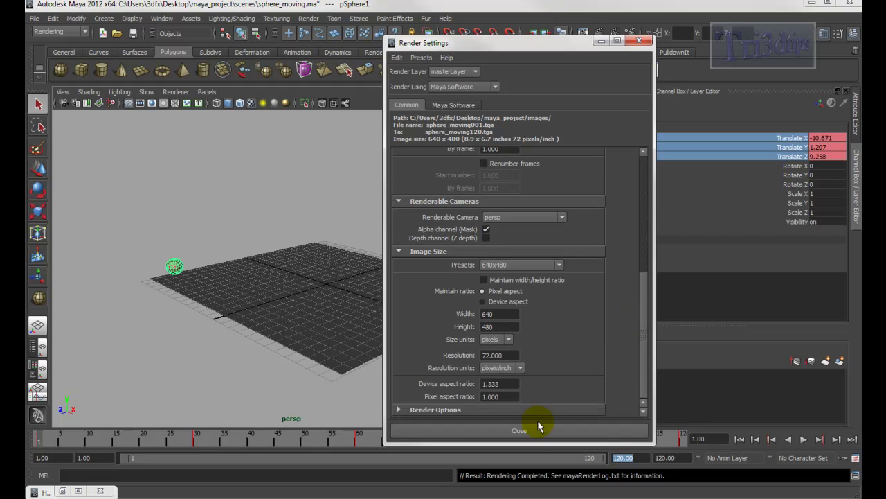
{"action": "left_click", "coordinate": [460, 105]}
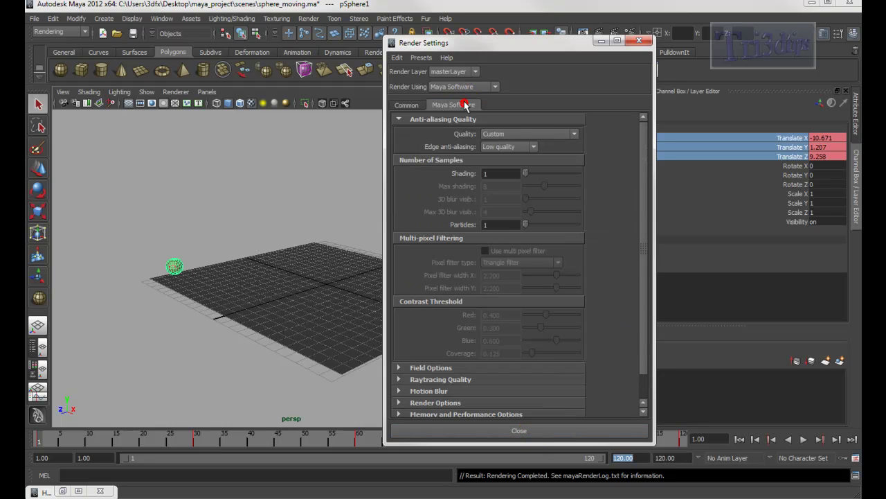
{"action": "left_click", "coordinate": [565, 133]}
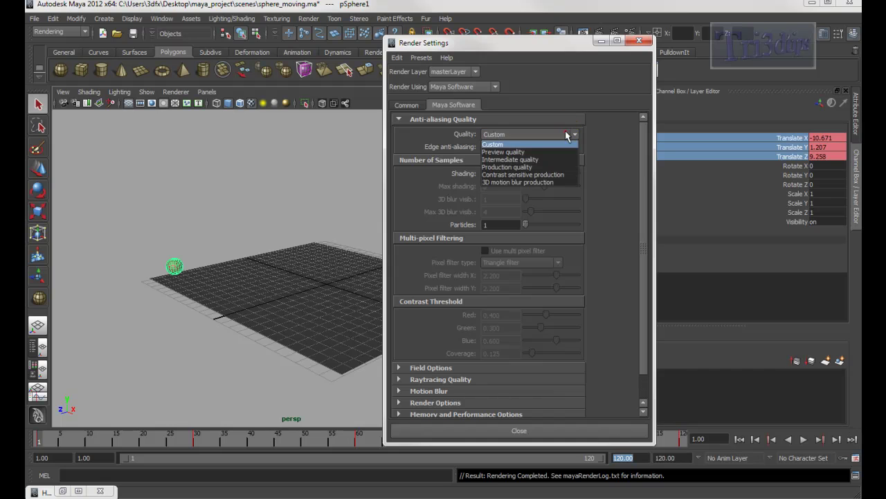
{"action": "left_click", "coordinate": [532, 168]}
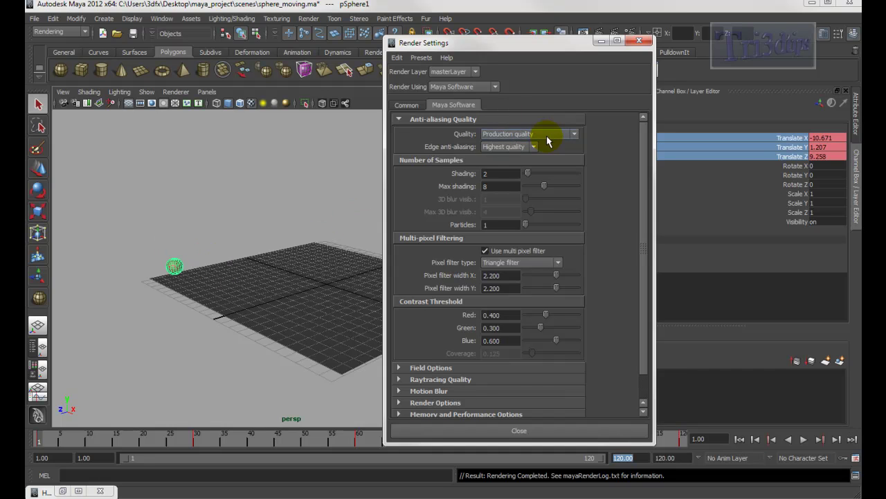
{"action": "left_click", "coordinate": [549, 137]}
{"action": "left_click", "coordinate": [520, 138]}
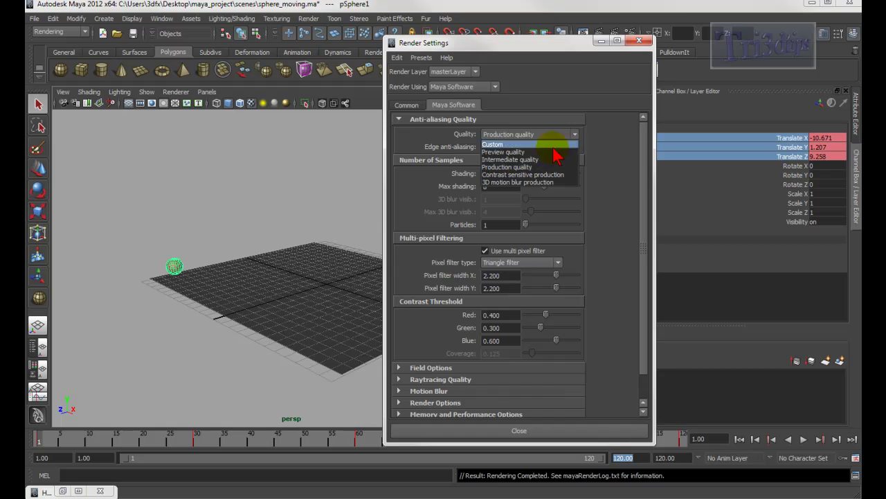
{"action": "left_click", "coordinate": [533, 168]}
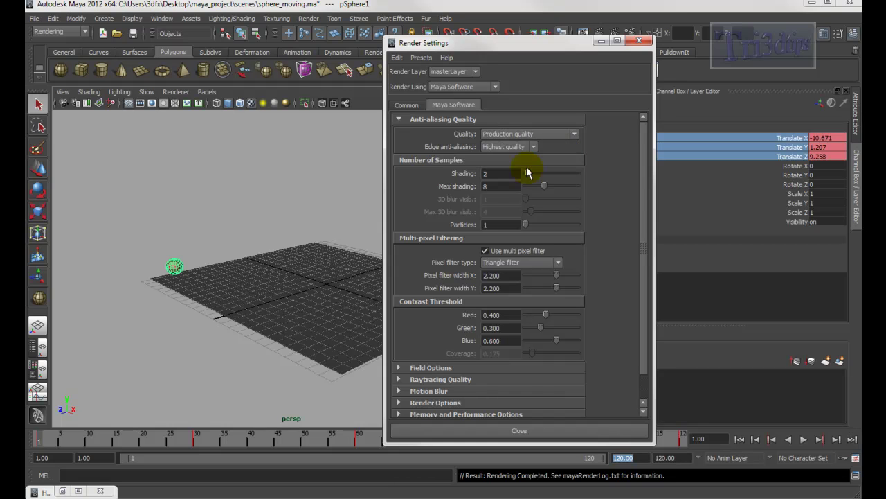
{"action": "left_click", "coordinate": [528, 432]}
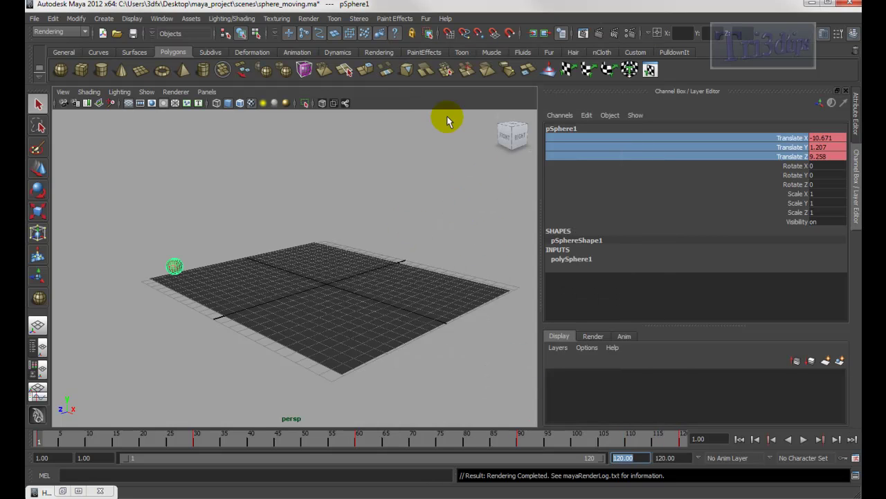
Batch render the sphere animation with all available processors and close the batch render options
{"action": "left_click", "coordinate": [55, 32]}
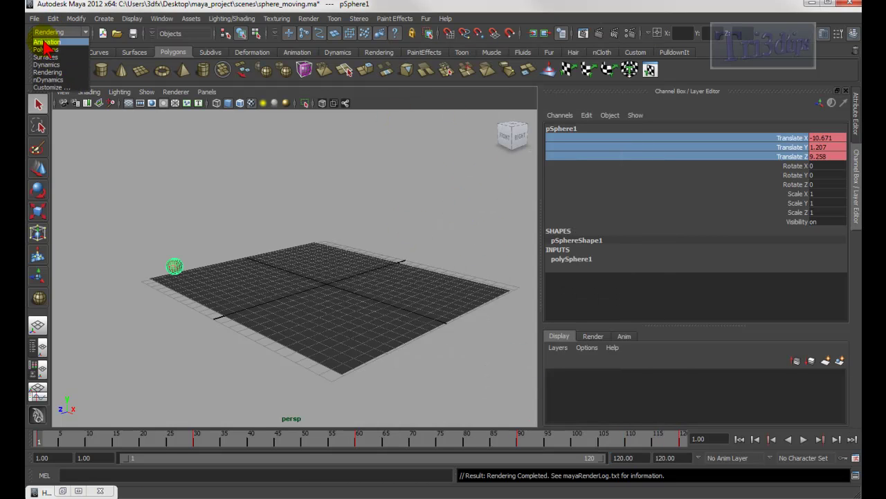
{"action": "left_click", "coordinate": [43, 72]}
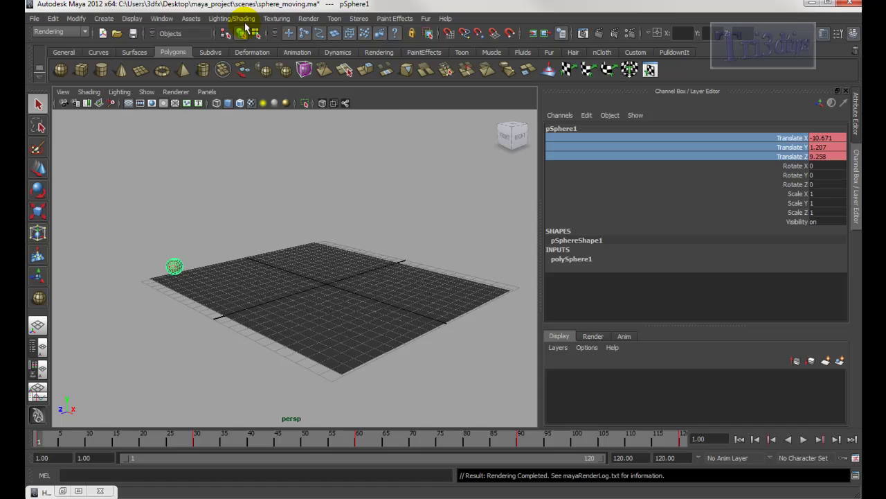
{"action": "left_click", "coordinate": [311, 20]}
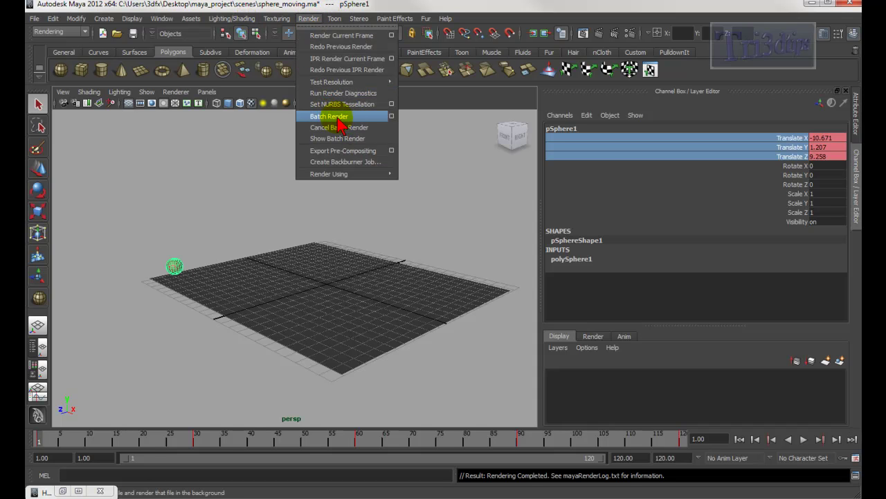
{"action": "left_click", "coordinate": [392, 116]}
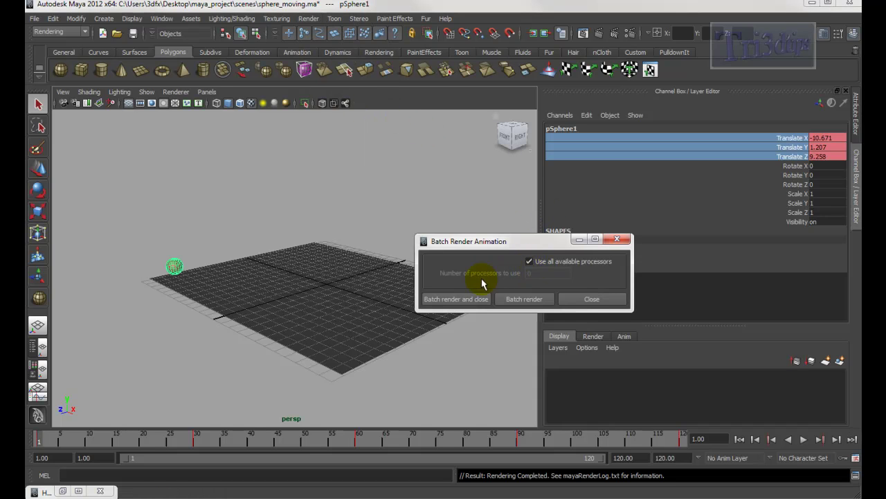
{"action": "left_click", "coordinate": [472, 299]}
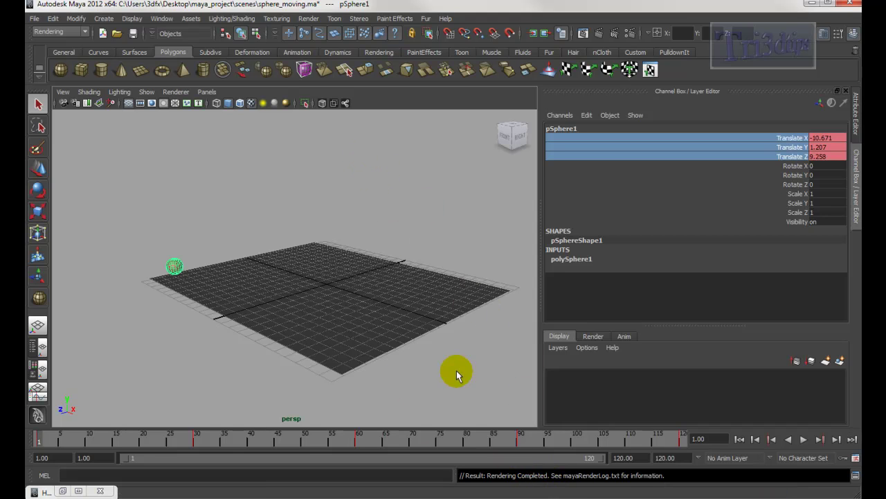
{"action": "left_click", "coordinate": [308, 18]}
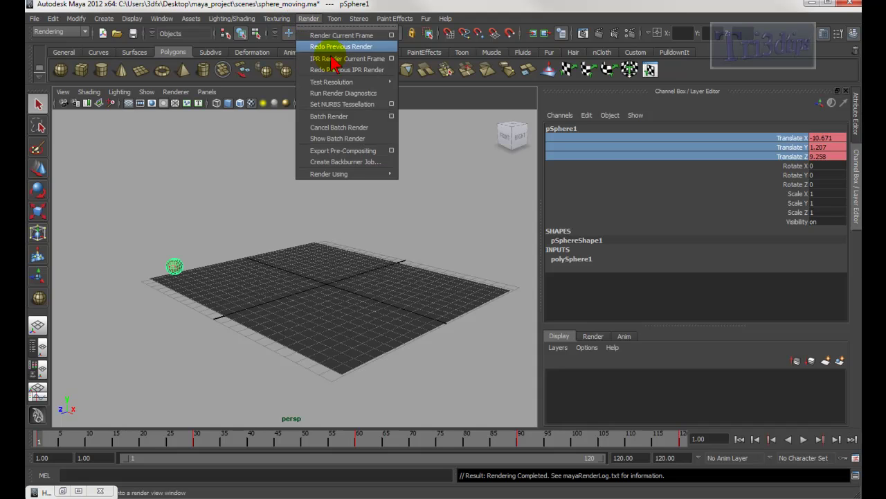
{"action": "left_click", "coordinate": [355, 140]}
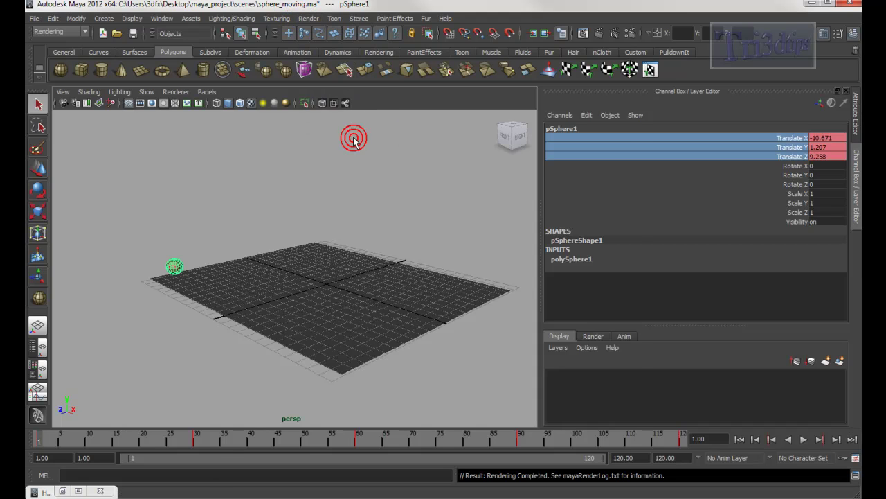
{"action": "left_click", "coordinate": [269, 109]}
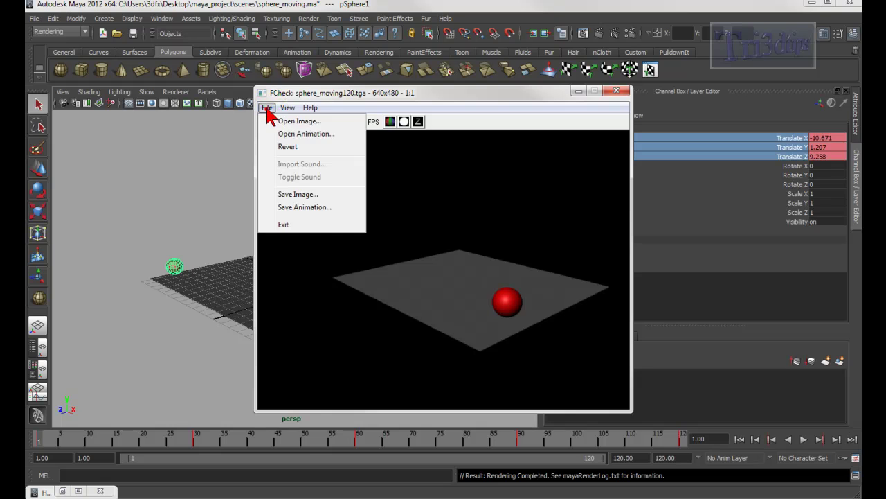
{"action": "left_click", "coordinate": [313, 134]}
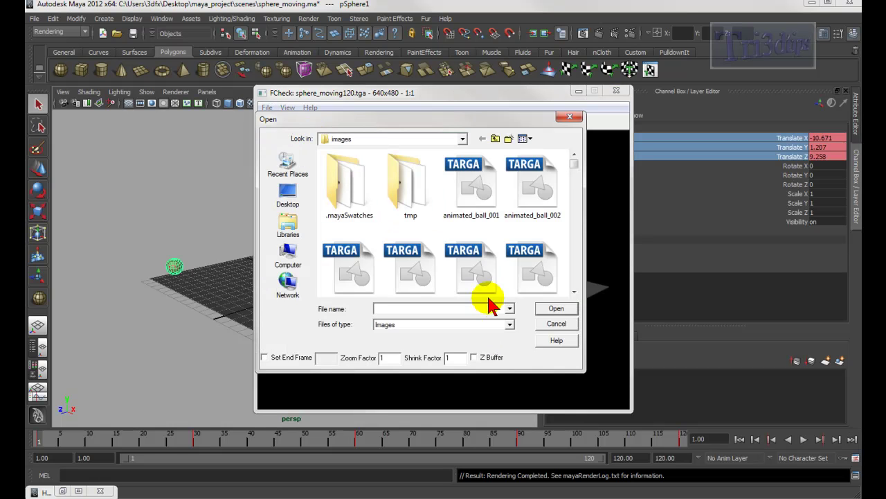
{"action": "left_click_drag", "start_coordinate": [575, 165], "coordinate": [575, 213]}
{"action": "left_click", "coordinate": [569, 116]}
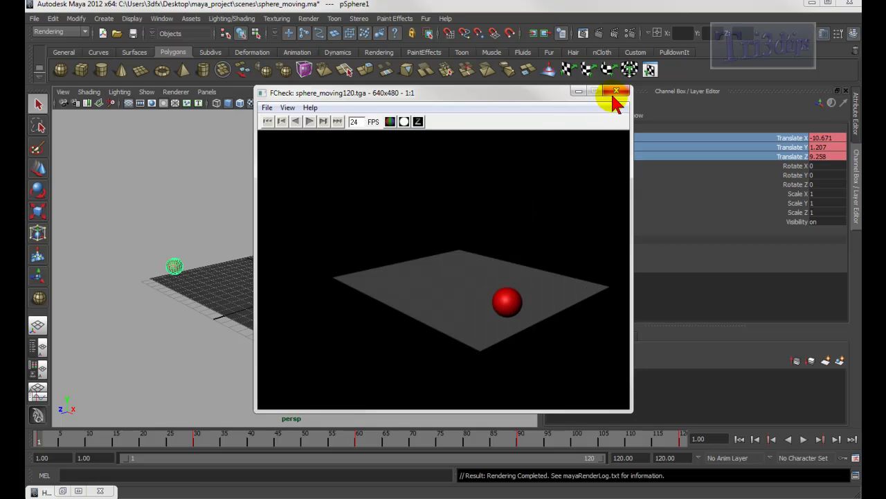
{"action": "left_click", "coordinate": [619, 92]}
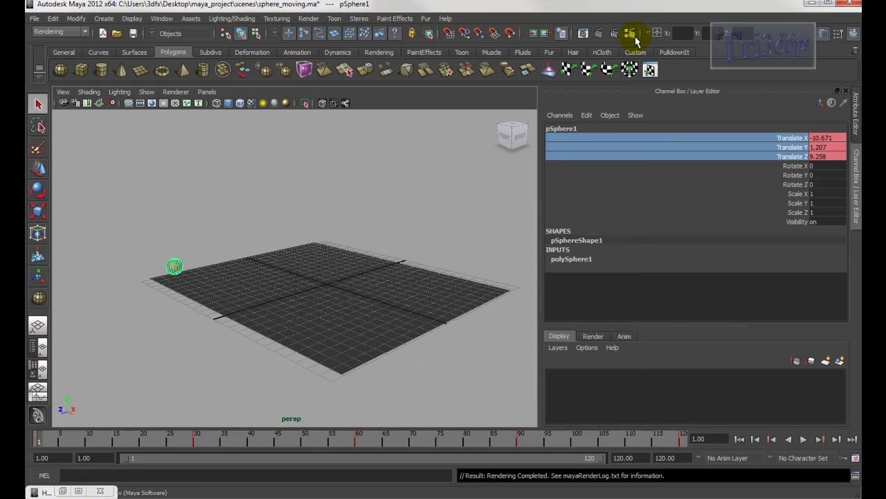
Check the output path and file names in the common render settings, then close the settings
{"action": "left_click", "coordinate": [630, 34]}
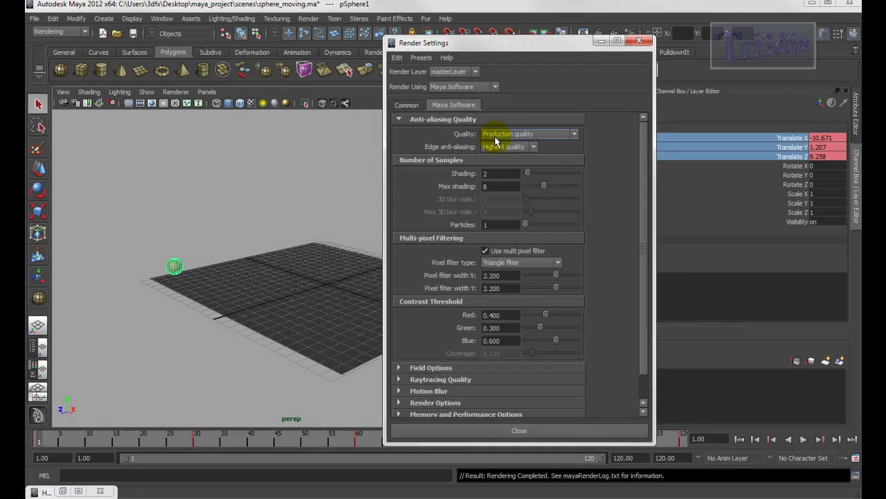
{"action": "left_click", "coordinate": [408, 105]}
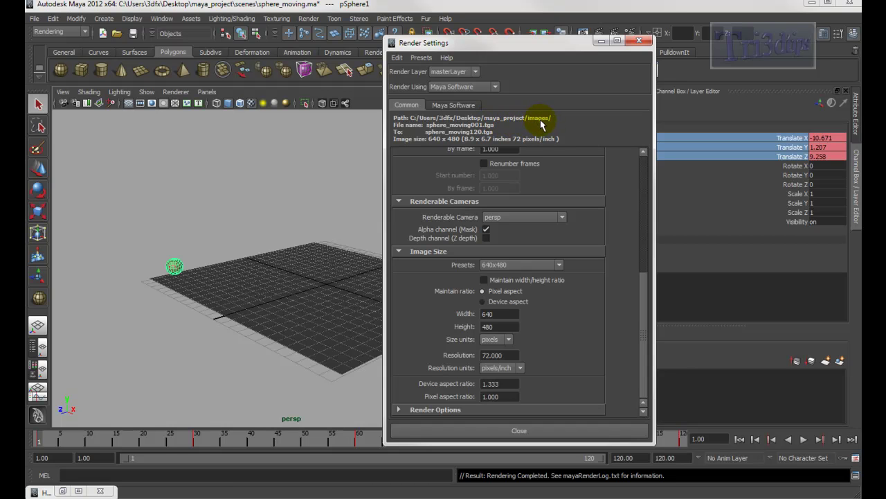
{"action": "left_click", "coordinate": [639, 40]}
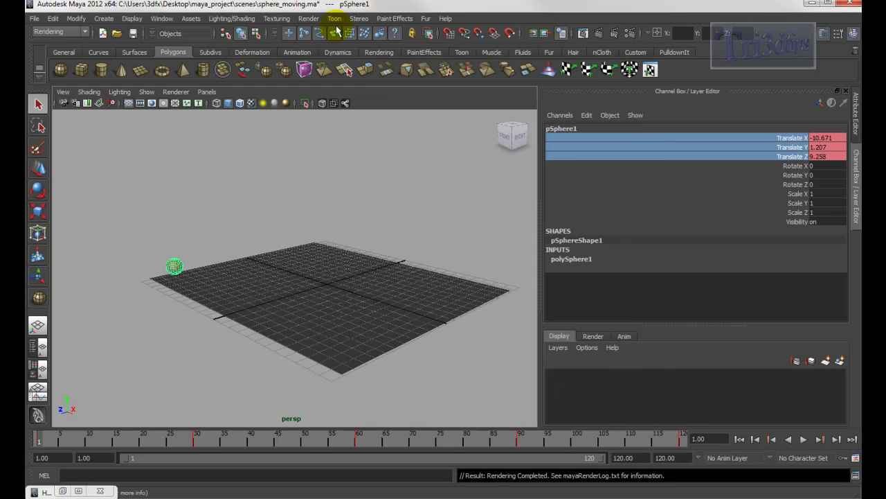
Show the batch render in FCheck, play the animation starting from sphere_moving001 in the images folder, and close the viewer
{"action": "left_click", "coordinate": [312, 19]}
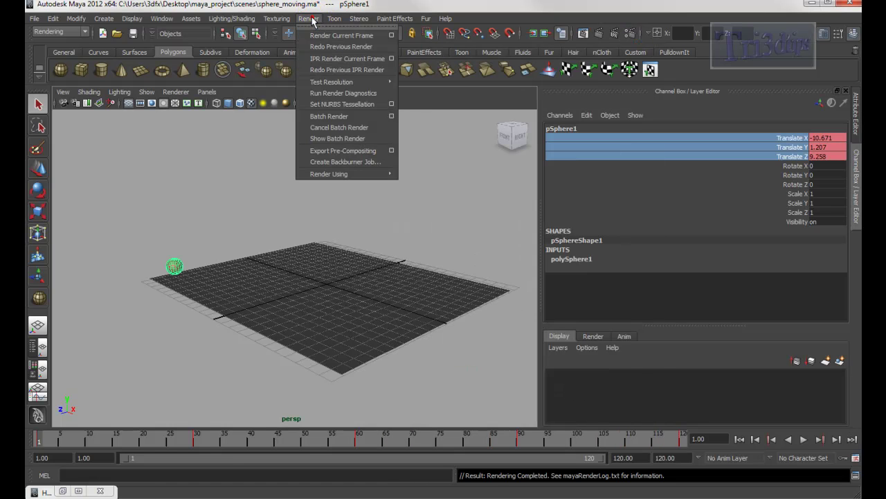
{"action": "left_click", "coordinate": [342, 140]}
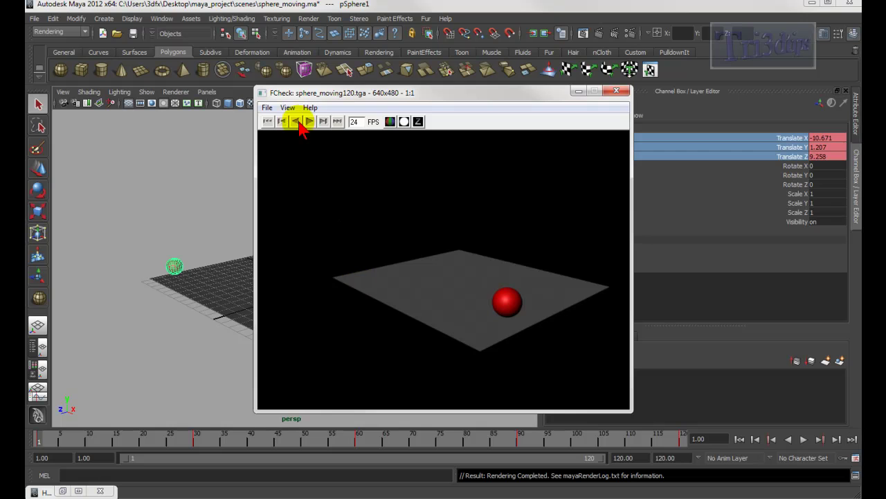
{"action": "left_click", "coordinate": [267, 107]}
{"action": "left_click", "coordinate": [290, 135]}
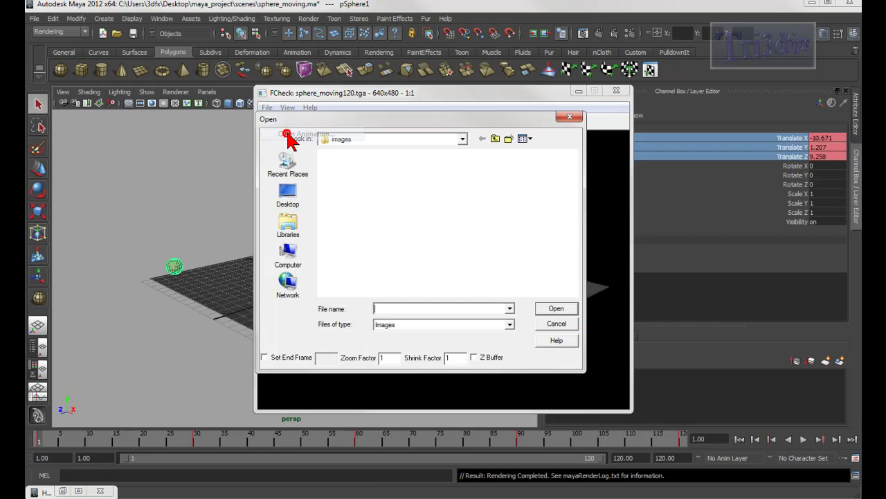
{"action": "left_click_drag", "start_coordinate": [574, 163], "coordinate": [592, 229]}
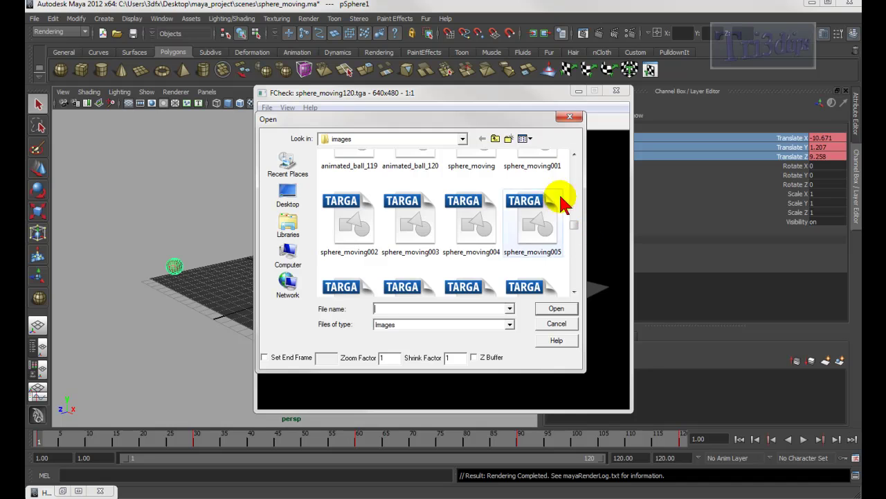
{"action": "left_click", "coordinate": [539, 156]}
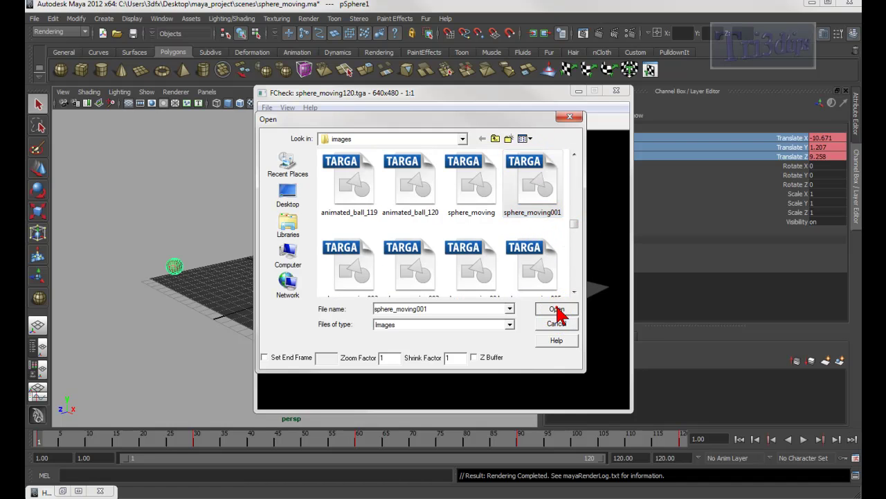
{"action": "left_click", "coordinate": [557, 309]}
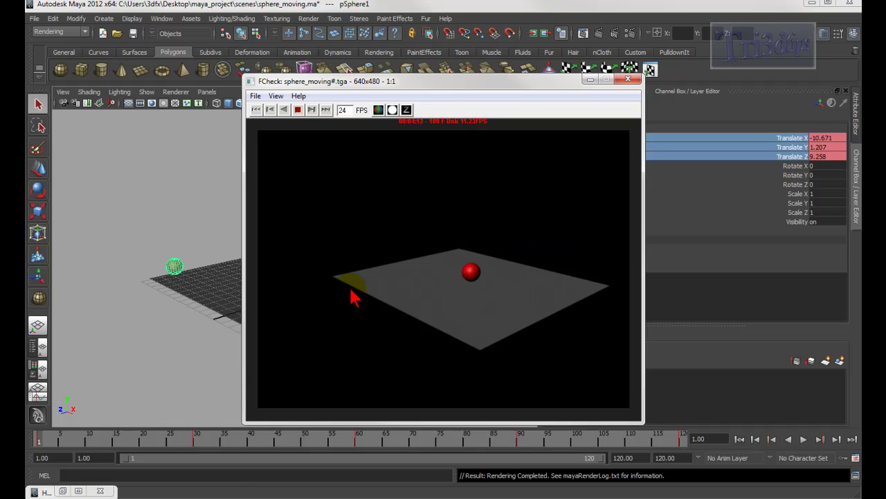
{"action": "left_click", "coordinate": [628, 79]}
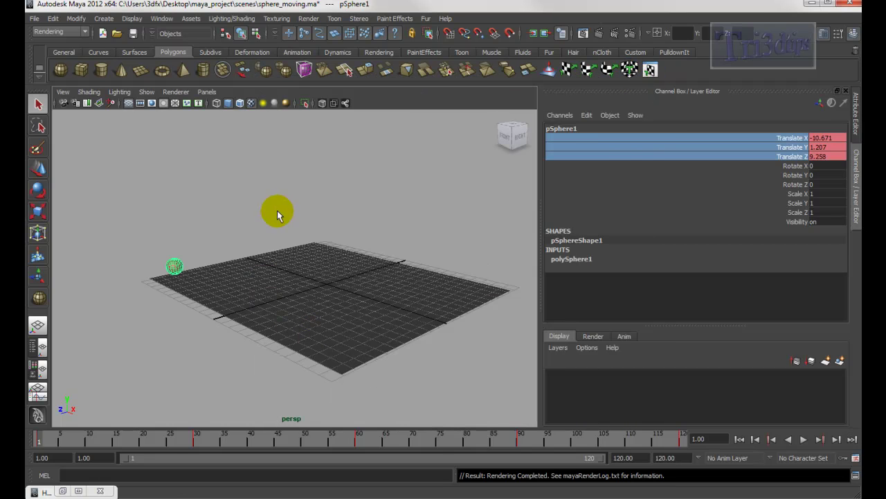
Draw a rectangular polygon plane on the grid beside the sphere
{"action": "left_click_drag", "start_coordinate": [307, 192], "coordinate": [262, 226], "text": "alt"}
{"action": "middle_click_drag", "start_coordinate": [262, 226], "coordinate": [253, 249], "text": "alt"}
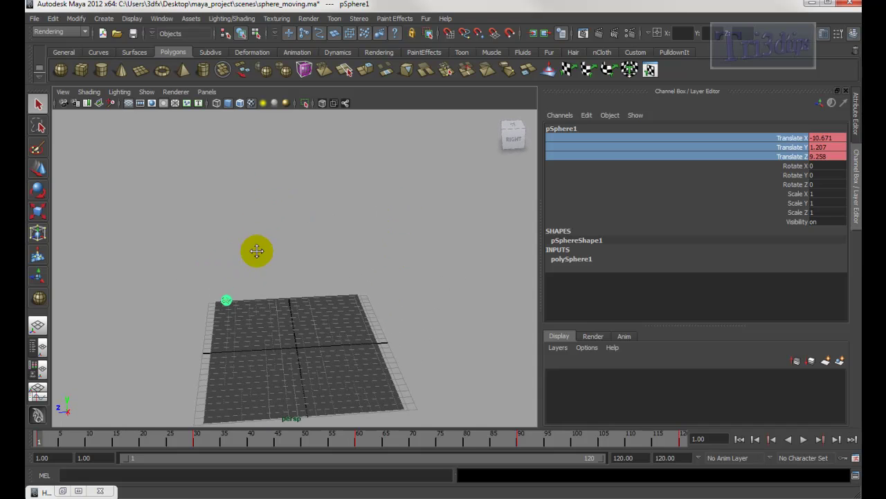
{"action": "left_click", "coordinate": [141, 70]}
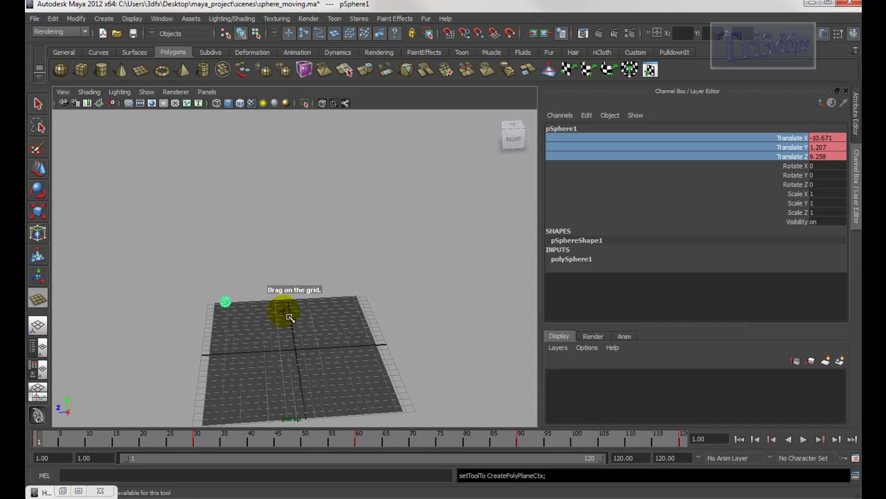
{"action": "left_click_drag", "start_coordinate": [231, 311], "coordinate": [374, 359]}
Stand the new plane upright by setting its Rotate Z to -90
{"action": "key", "text": "e"}
{"action": "left_click_drag", "start_coordinate": [300, 306], "coordinate": [316, 361]}
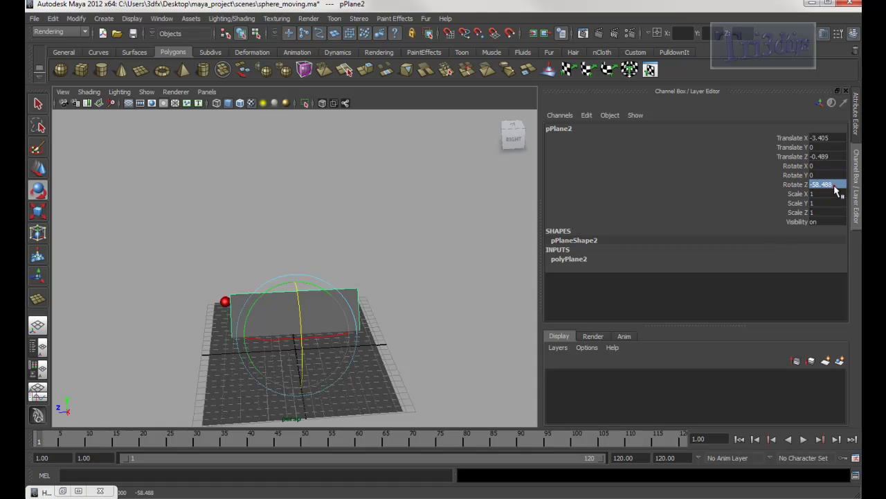
{"action": "type", "text": "-90"}
{"action": "key", "text": "Return"}
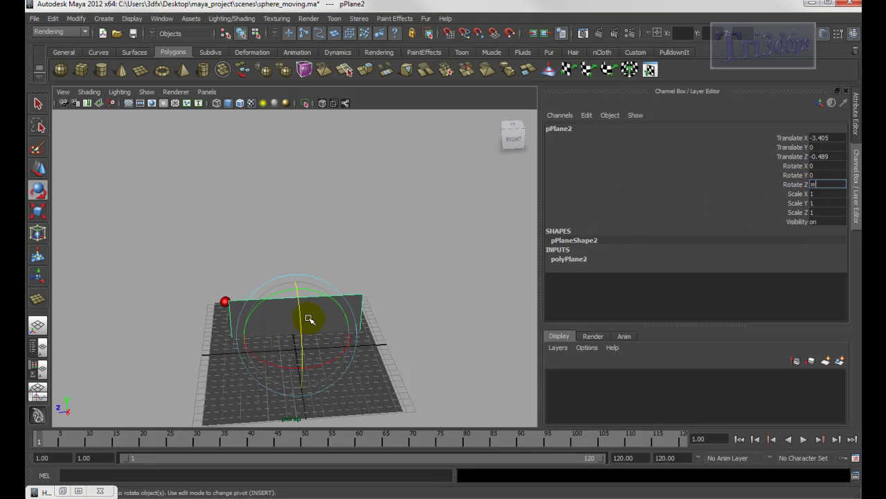
Raise the upright plane above the ground to a Translate Y of about 11.387
{"action": "middle_click_drag", "start_coordinate": [376, 228], "coordinate": [408, 198], "text": "alt"}
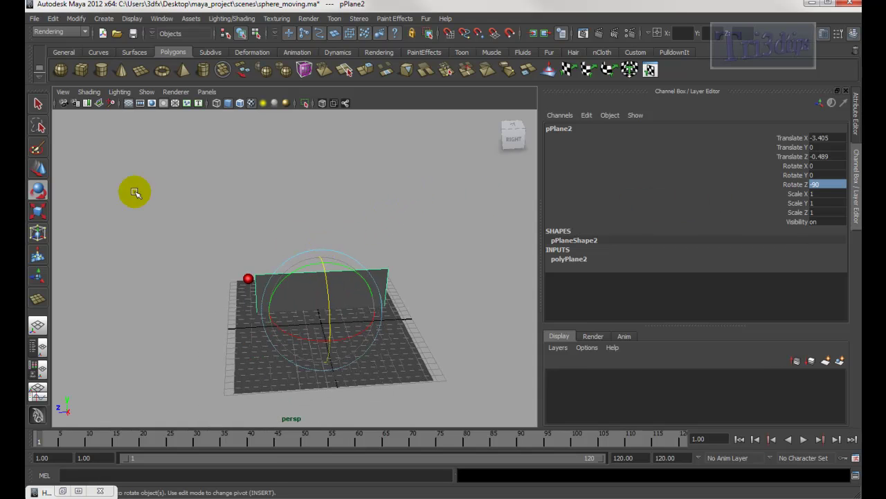
{"action": "left_click", "coordinate": [38, 169]}
{"action": "left_click_drag", "start_coordinate": [322, 275], "coordinate": [330, 187]}
{"action": "left_click_drag", "start_coordinate": [208, 208], "coordinate": [238, 197], "text": "alt"}
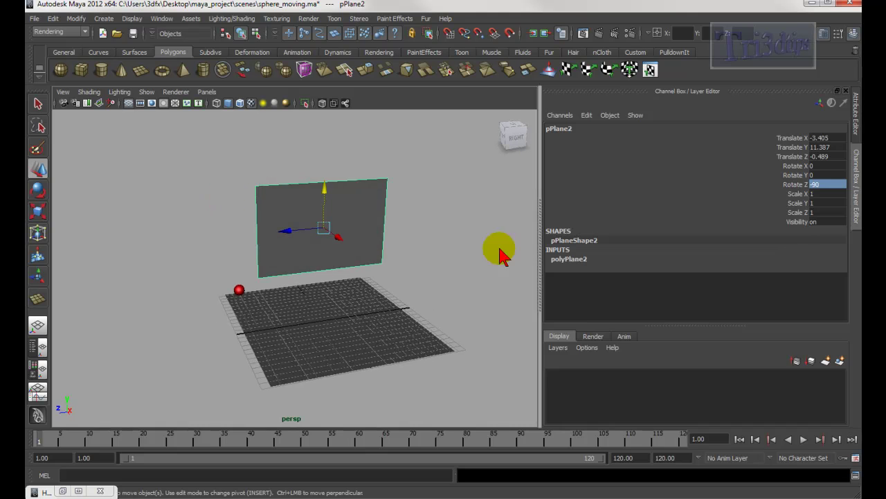
Set the upright plane's Subdivisions Width and Subdivisions Height to 5
{"action": "left_click", "coordinate": [567, 259]}
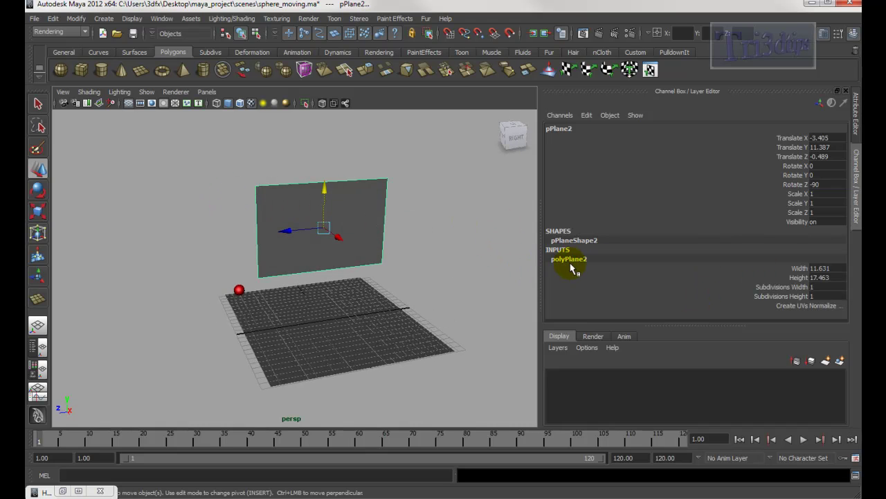
{"action": "left_click_drag", "start_coordinate": [776, 287], "coordinate": [787, 297]}
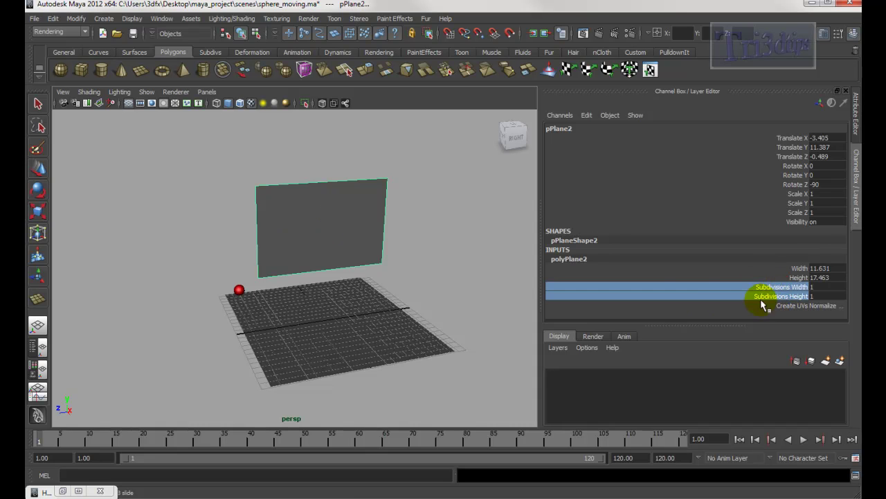
{"action": "mouse_move", "coordinate": [455, 228]}
{"action": "middle_mouse_down"}
{"action": "mouse_move", "coordinate": [469, 218]}
{"action": "mouse_move", "coordinate": [459, 217]}
{"action": "middle_mouse_up"}
{"action": "left_click_drag", "start_coordinate": [458, 217], "coordinate": [319, 228], "text": "alt"}
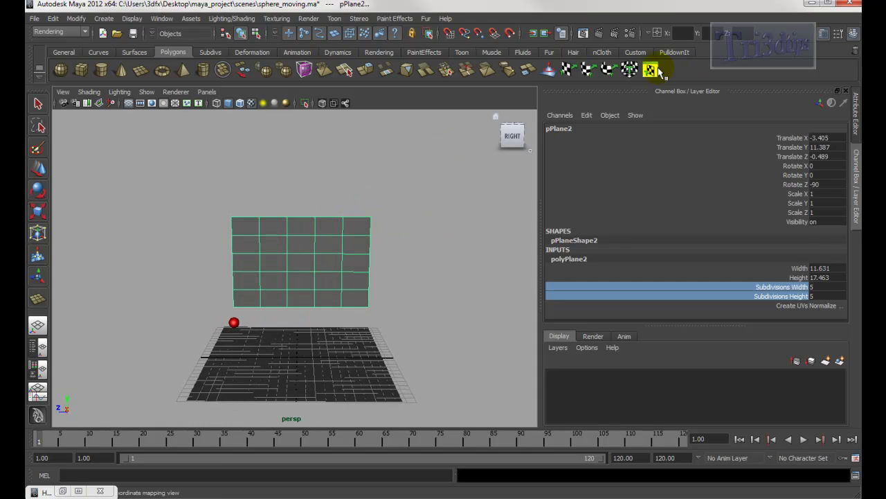
Open the Hypershade and assign a new Blinn material to the upright plane
{"action": "left_click", "coordinate": [638, 53]}
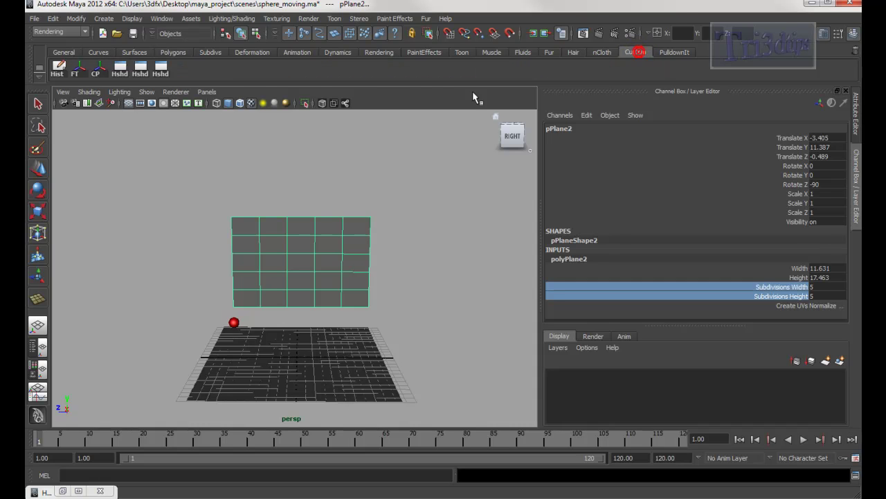
{"action": "left_click", "coordinate": [160, 69]}
{"action": "left_click_drag", "start_coordinate": [287, 112], "coordinate": [616, 117]}
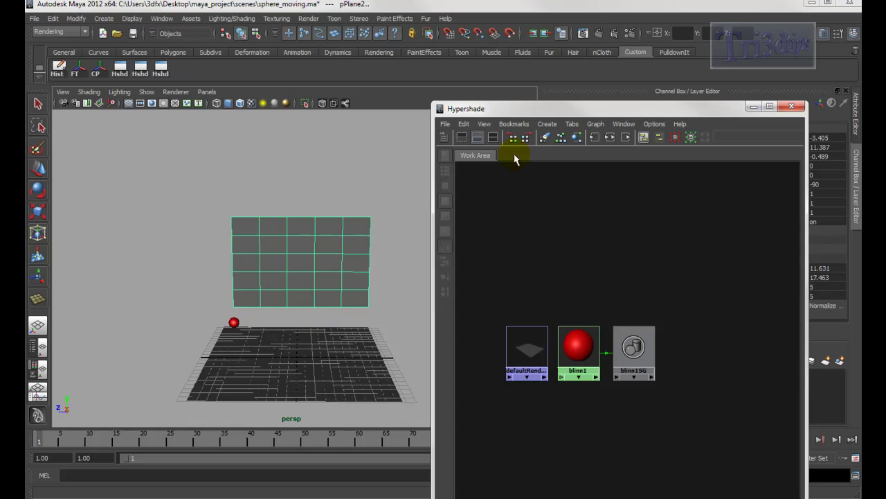
{"action": "left_click", "coordinate": [339, 189]}
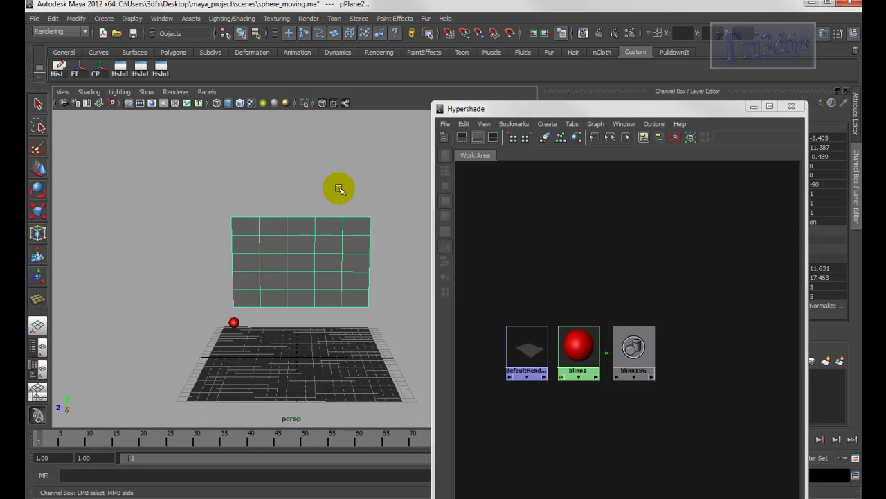
{"action": "left_click", "coordinate": [526, 125]}
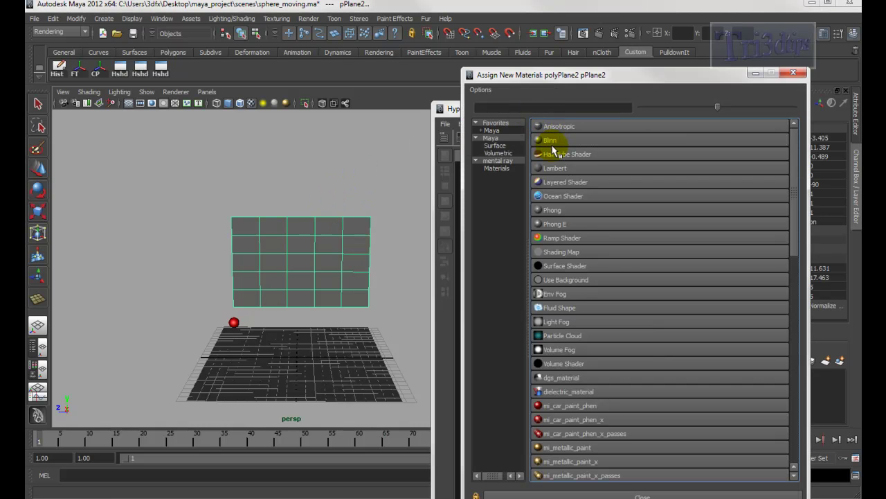
{"action": "left_click", "coordinate": [551, 140]}
Rename the new Blinn material blinn2_tv and map a File texture to its Color
{"action": "left_click", "coordinate": [523, 418]}
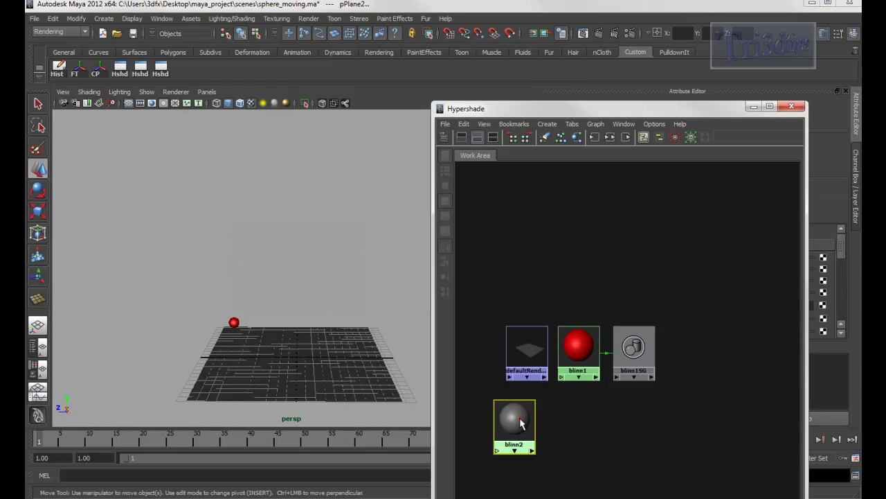
{"action": "left_click_drag", "start_coordinate": [703, 106], "coordinate": [390, 144]}
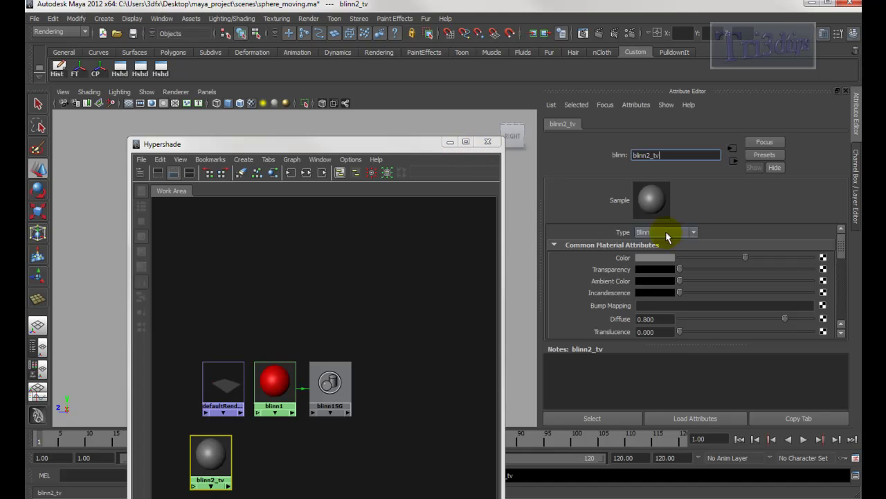
{"action": "left_click", "coordinate": [822, 259]}
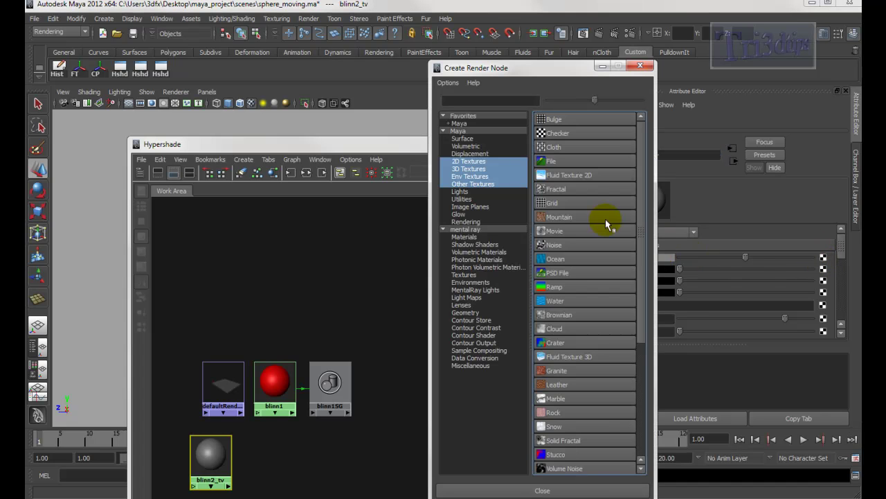
{"action": "left_click", "coordinate": [549, 161]}
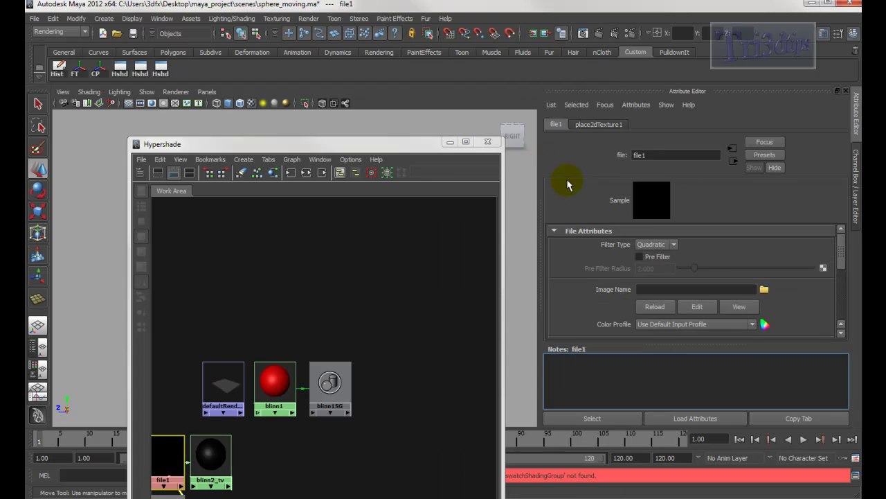
Load sphere_moving001.tga from the maya_project images folder on the desktop as the file texture's image
{"action": "left_click", "coordinate": [764, 290]}
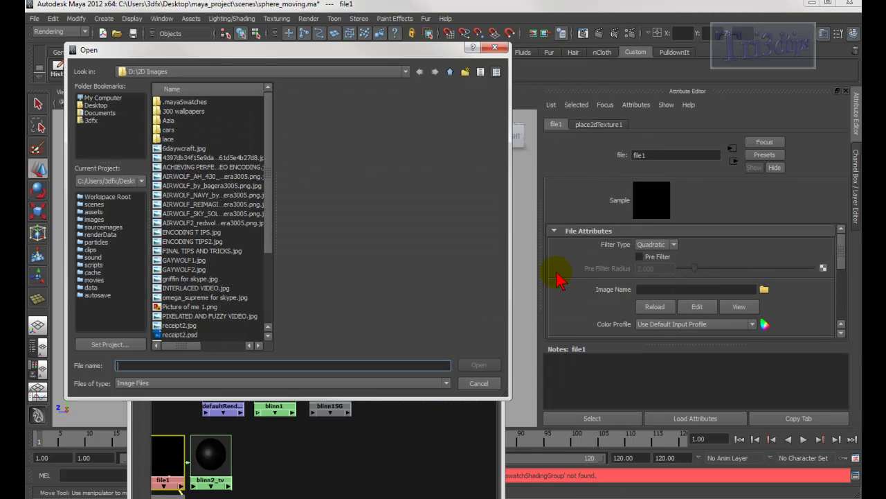
{"action": "left_click", "coordinate": [95, 105]}
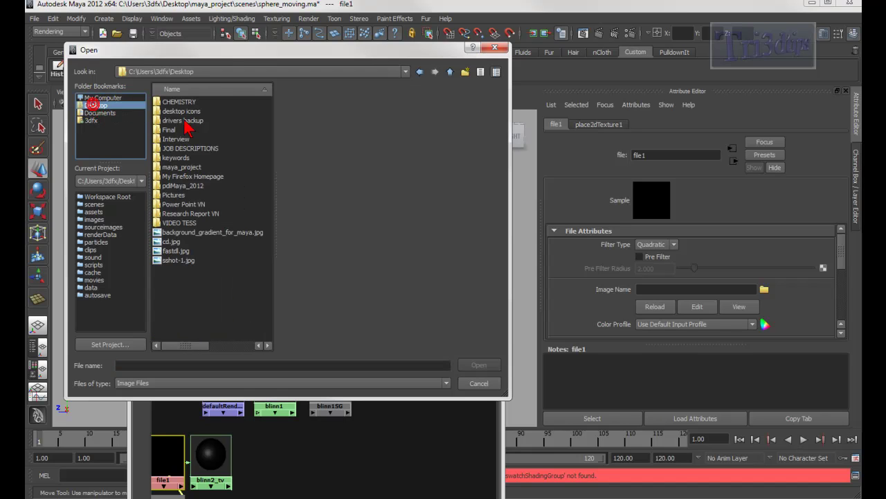
{"action": "double_click", "coordinate": [186, 169]}
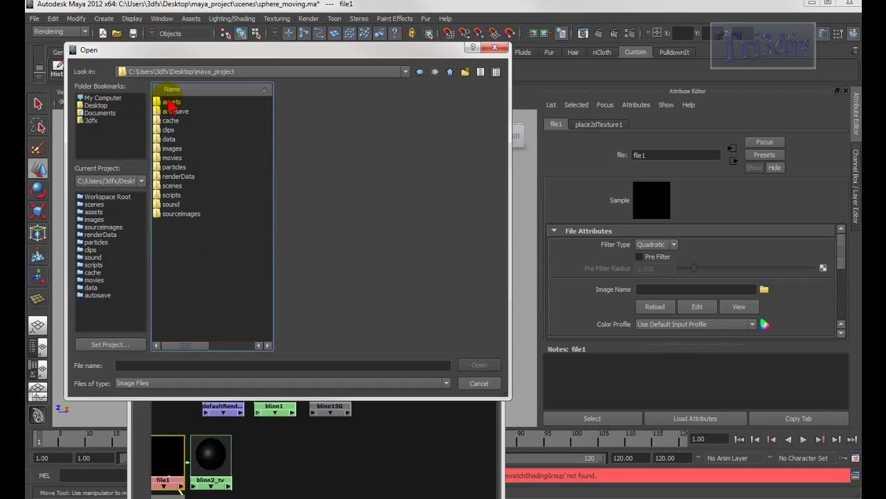
{"action": "double_click", "coordinate": [171, 149]}
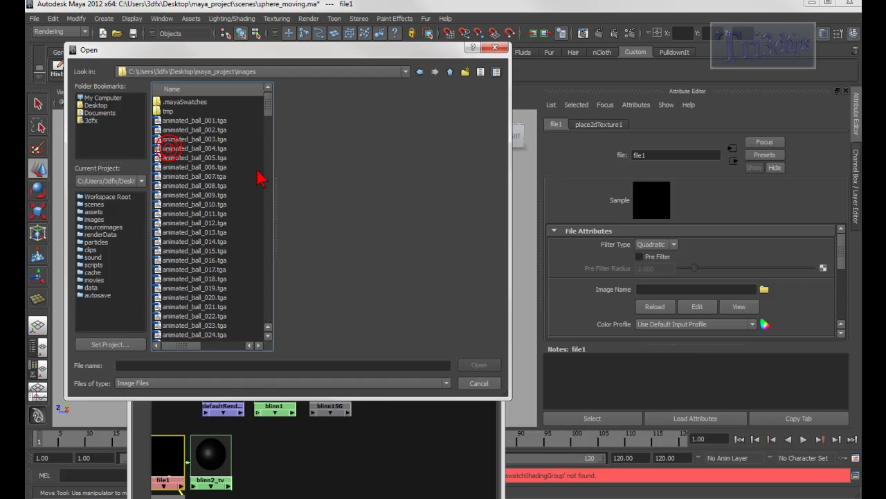
{"action": "scroll", "coordinate": [270, 118], "scroll_direction": "down", "scroll_amount": 1}
{"action": "left_click_drag", "start_coordinate": [270, 118], "coordinate": [284, 219]}
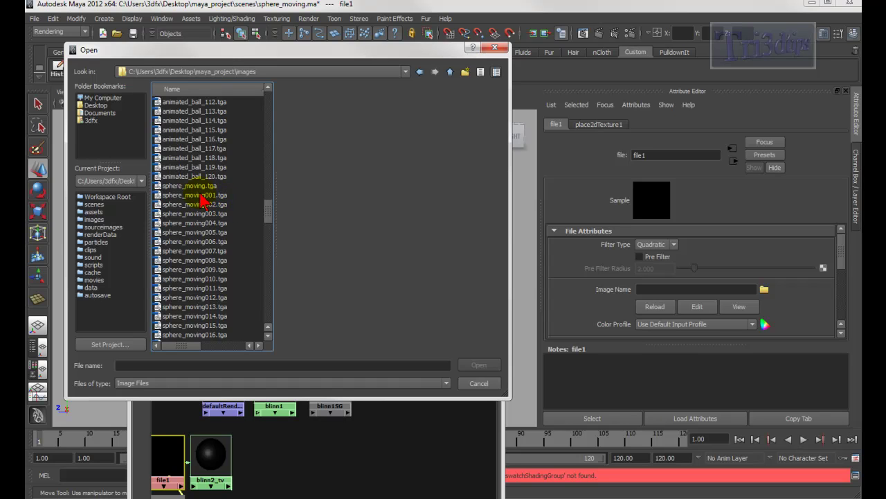
{"action": "left_click", "coordinate": [201, 195]}
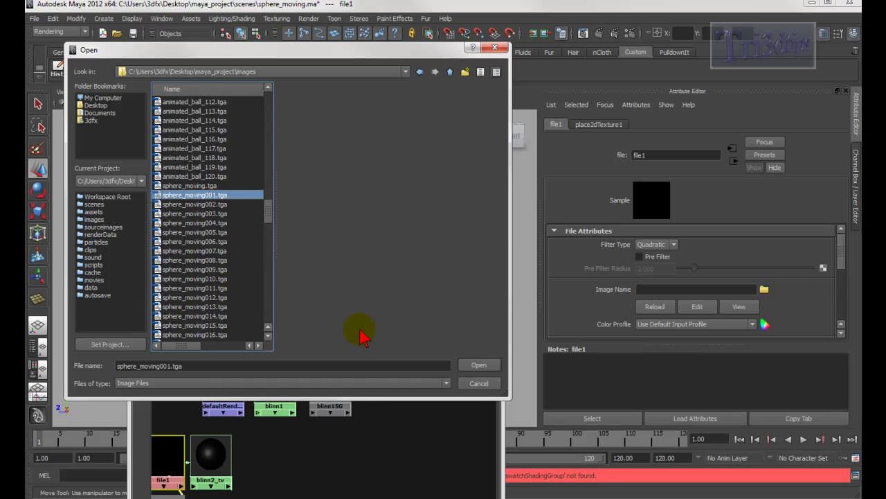
{"action": "left_click", "coordinate": [476, 365]}
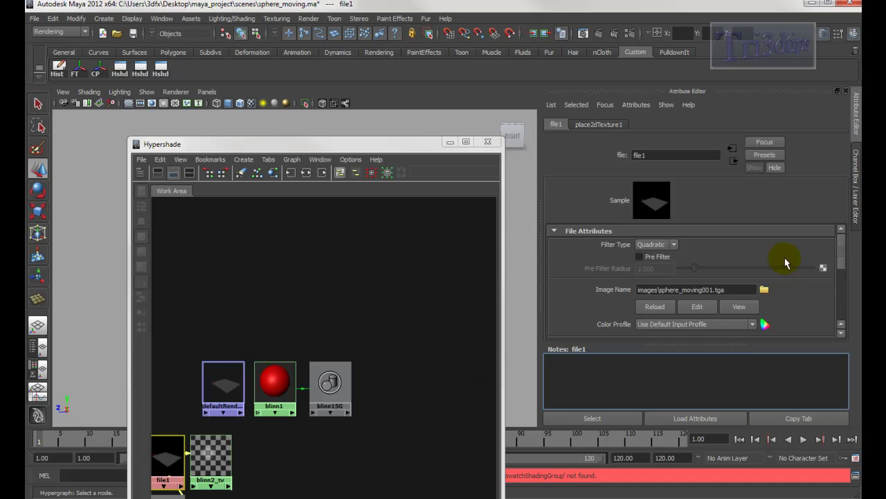
Enable Use Image Sequence for the file texture and minimize the Hypershade
{"action": "left_click_drag", "start_coordinate": [841, 255], "coordinate": [844, 276]}
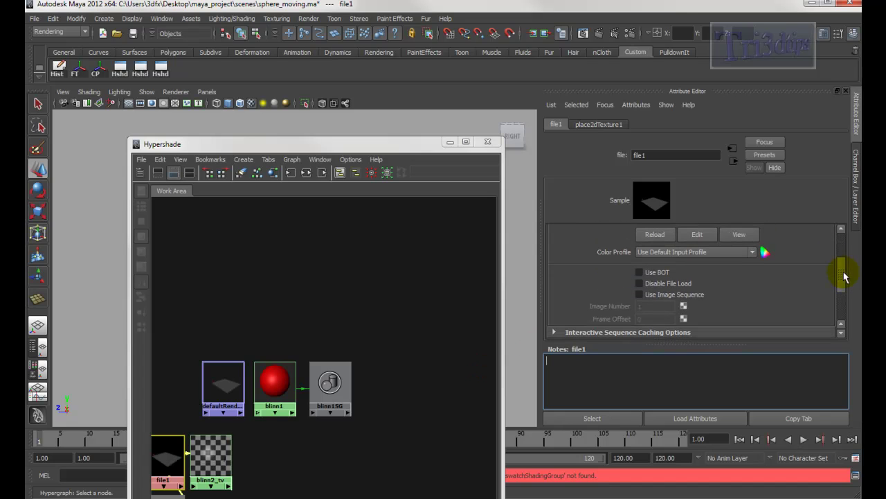
{"action": "left_click", "coordinate": [638, 296]}
{"action": "left_click", "coordinate": [449, 142]}
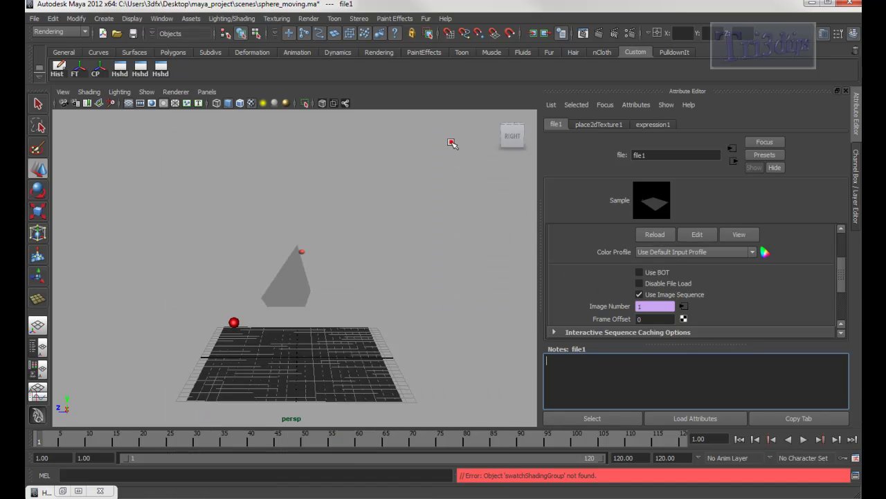
Select the textured plane, rotate it a quarter turn in its own plane, and scale it to a wider screen shape
{"action": "left_click_drag", "start_coordinate": [259, 273], "coordinate": [293, 271], "text": "alt"}
{"action": "left_click", "coordinate": [309, 296]}
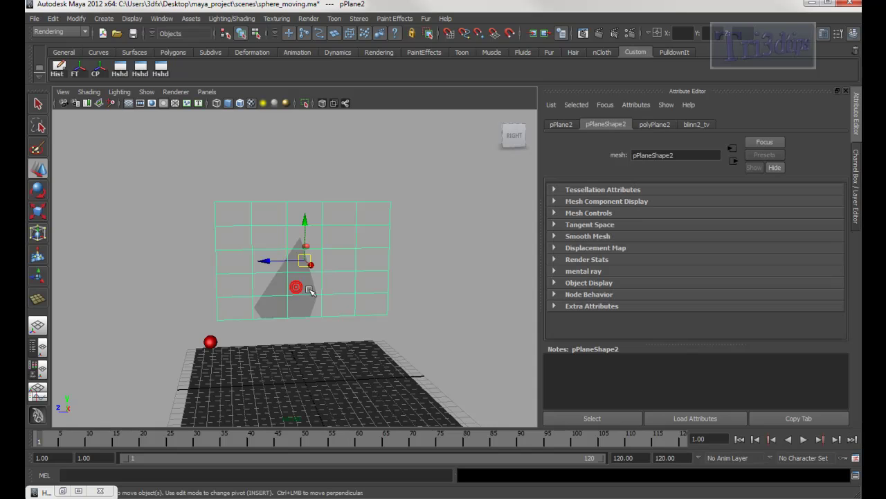
{"action": "left_click", "coordinate": [317, 306]}
{"action": "key", "text": "e"}
{"action": "left_click_drag", "start_coordinate": [315, 295], "coordinate": [375, 261]}
{"action": "key", "text": "r"}
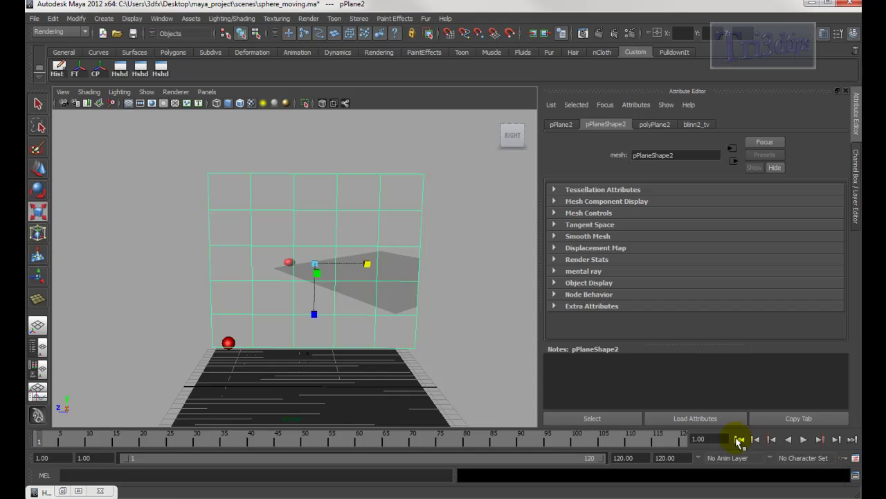
Play the animation to check the image sequence on the plane, and stop it at frame 95
{"action": "left_click", "coordinate": [804, 442]}
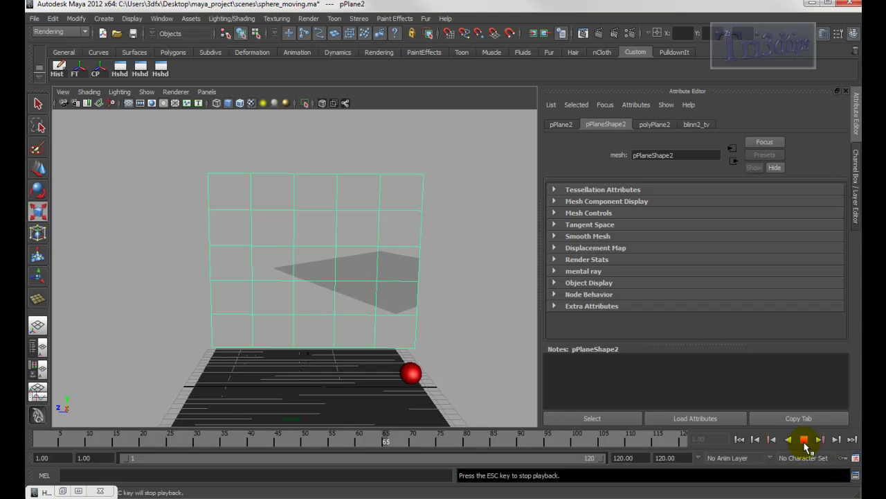
{"action": "left_click", "coordinate": [804, 442]}
{"action": "left_click", "coordinate": [366, 288]}
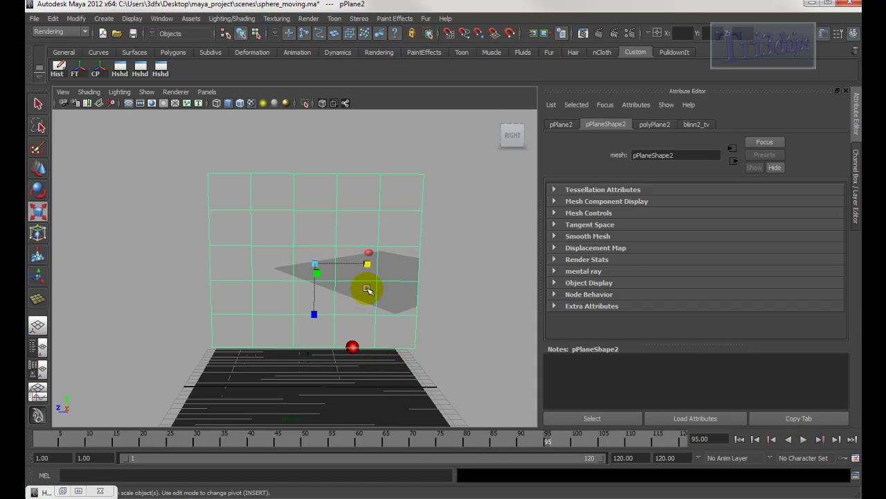